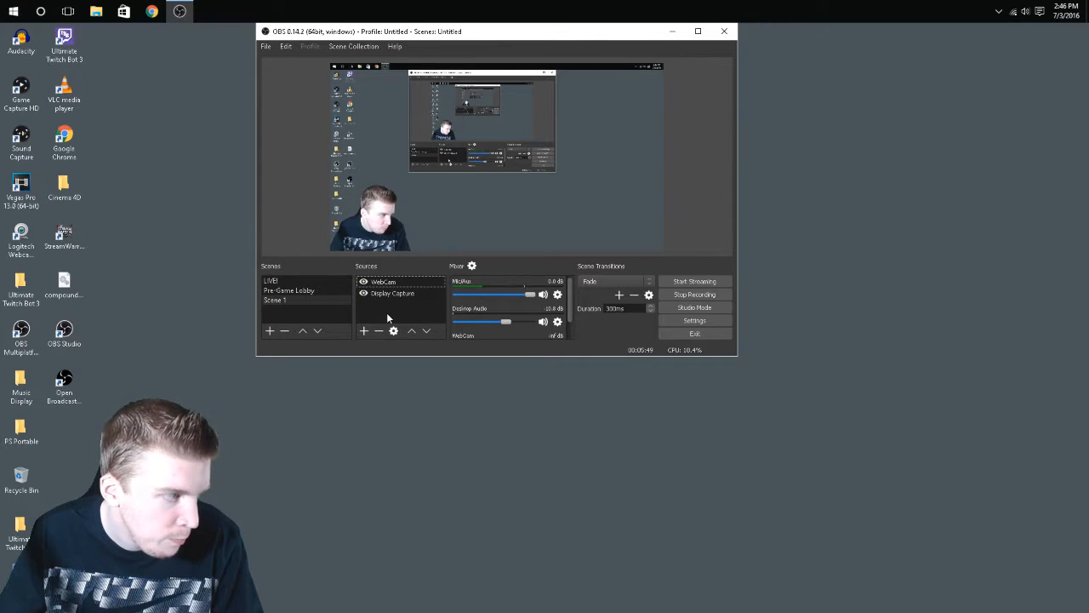
{"action": "right_click", "coordinate": [298, 312]}
{"action": "left_click", "coordinate": [319, 319]}
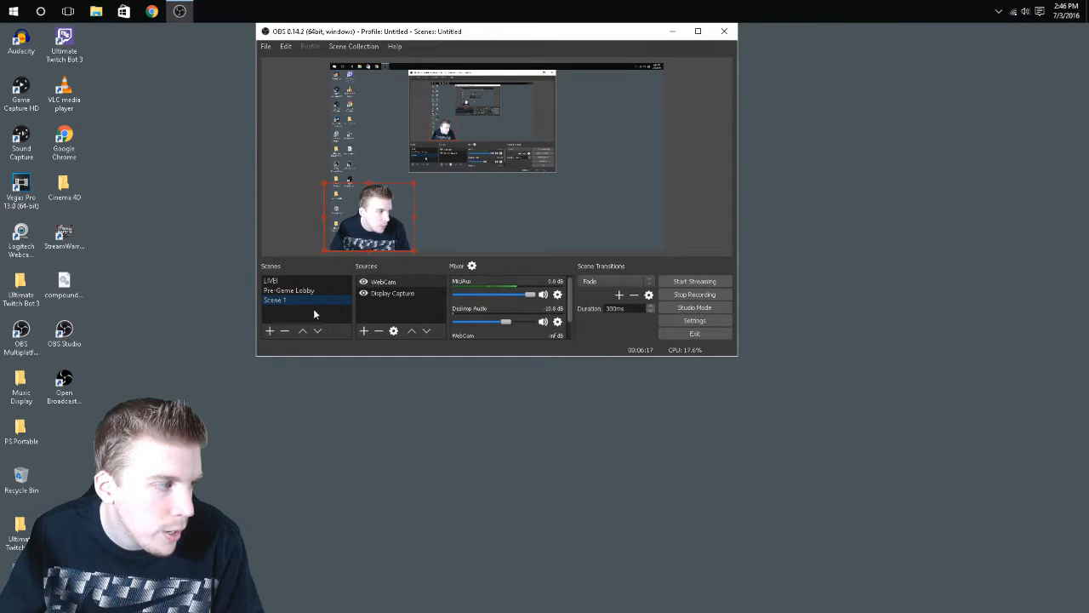
{"action": "left_click", "coordinate": [379, 314]}
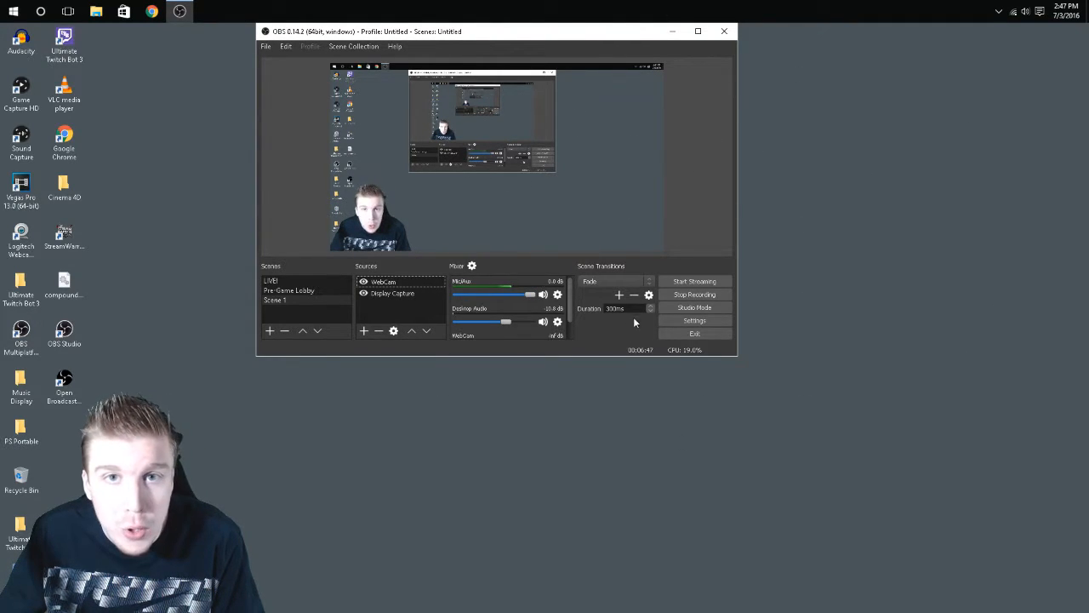
Add a new display capture source named Display Capture 1 to Scene 1, using Display 0 at 1920x1080.
{"action": "right_click", "coordinate": [405, 314]}
{"action": "mouse_move", "coordinate": [421, 319]}
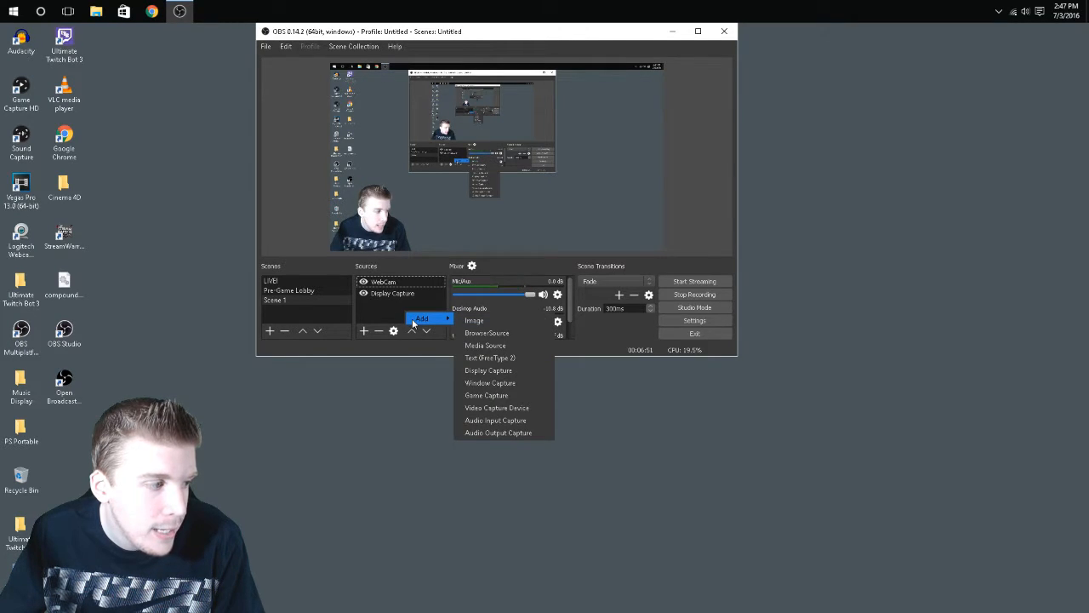
{"action": "left_click", "coordinate": [492, 371]}
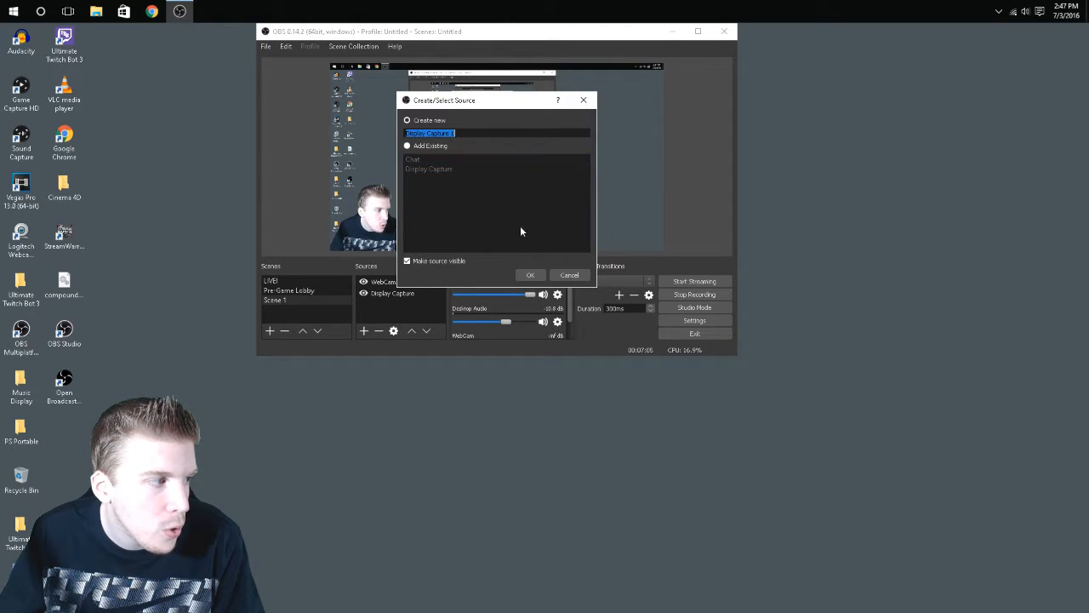
{"action": "left_click", "coordinate": [531, 274]}
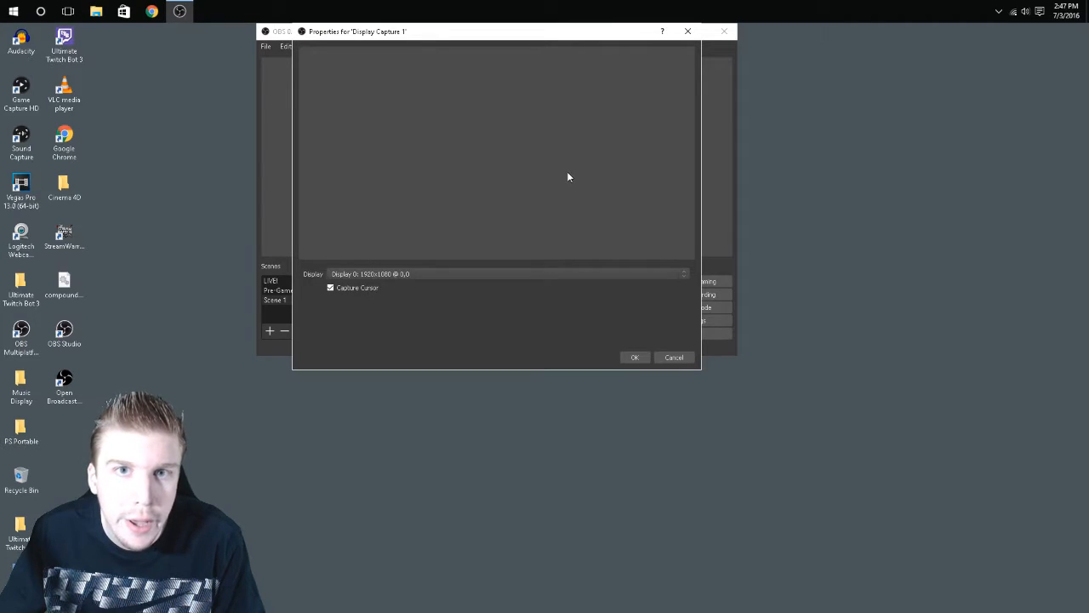
{"action": "left_click", "coordinate": [501, 273]}
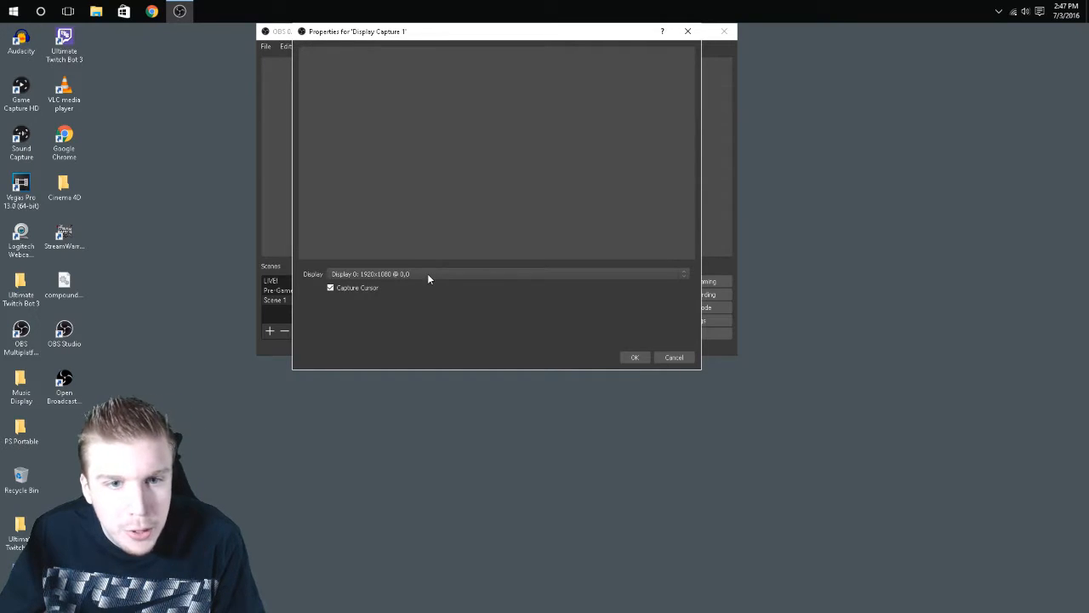
{"action": "left_click", "coordinate": [405, 275]}
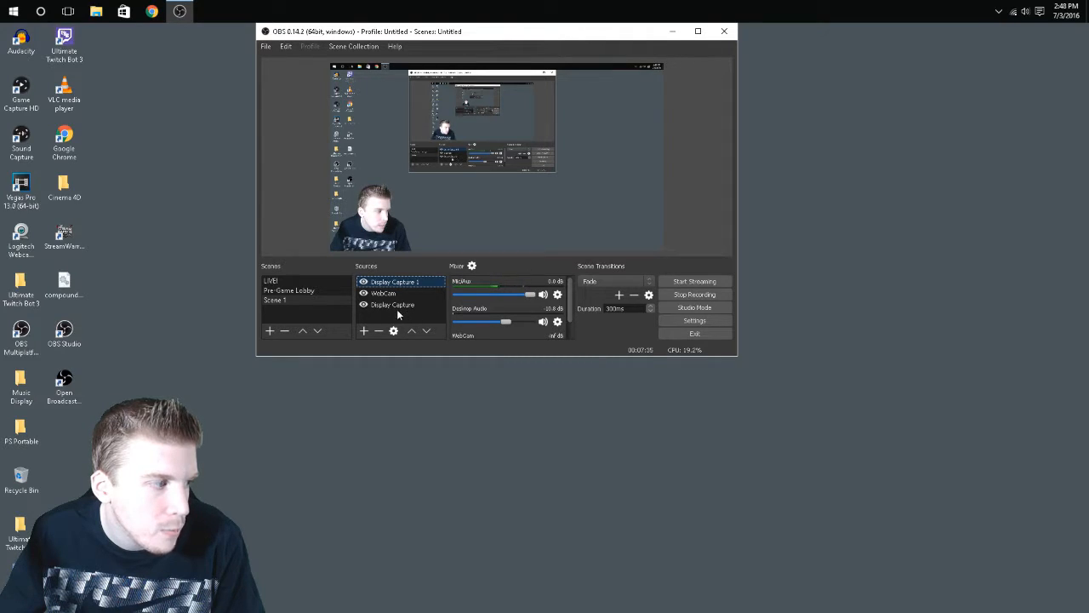
Remove the Display Capture 1 source from Scene 1.
{"action": "left_click", "coordinate": [396, 304]}
{"action": "left_click", "coordinate": [392, 283]}
{"action": "right_click", "coordinate": [392, 286]}
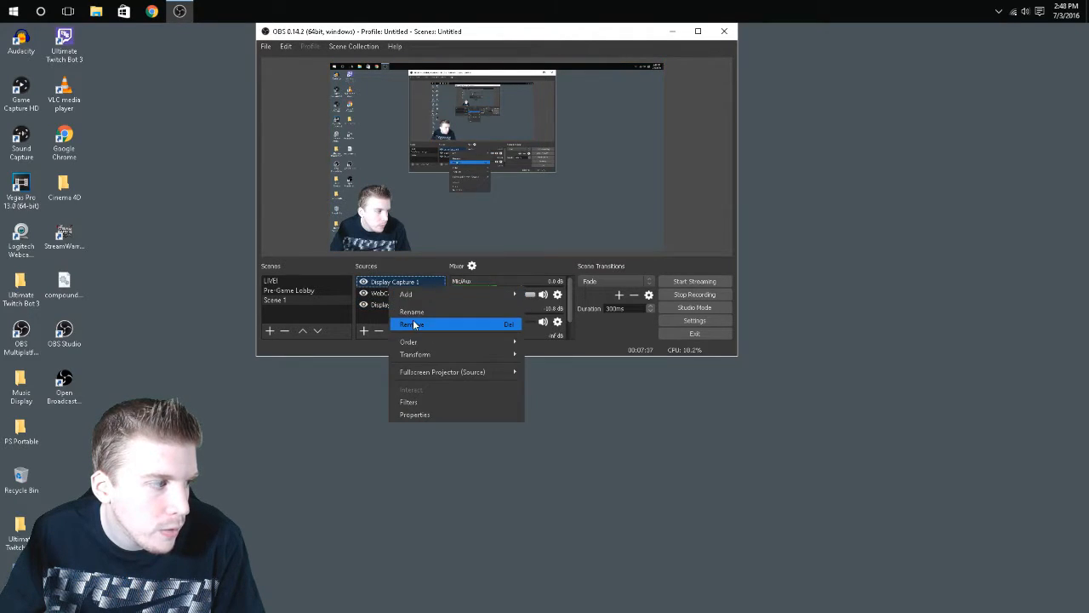
{"action": "left_click", "coordinate": [414, 324]}
{"action": "left_click", "coordinate": [537, 214]}
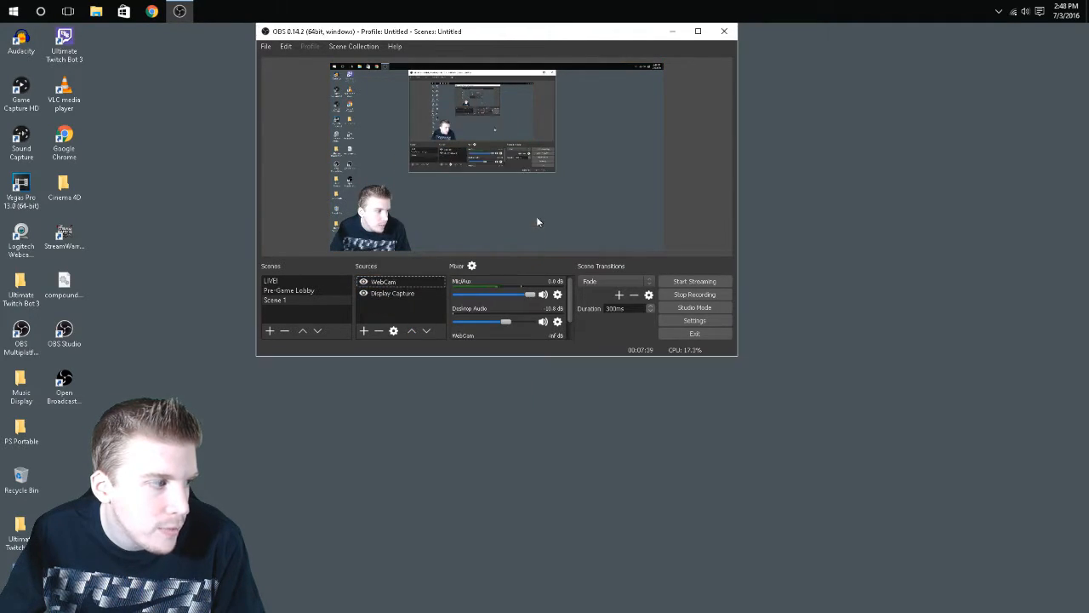
Add a new video capture device source to Scene 1 and choose the Logitech HD Pro Webcam C920 as its device.
{"action": "right_click", "coordinate": [382, 313]}
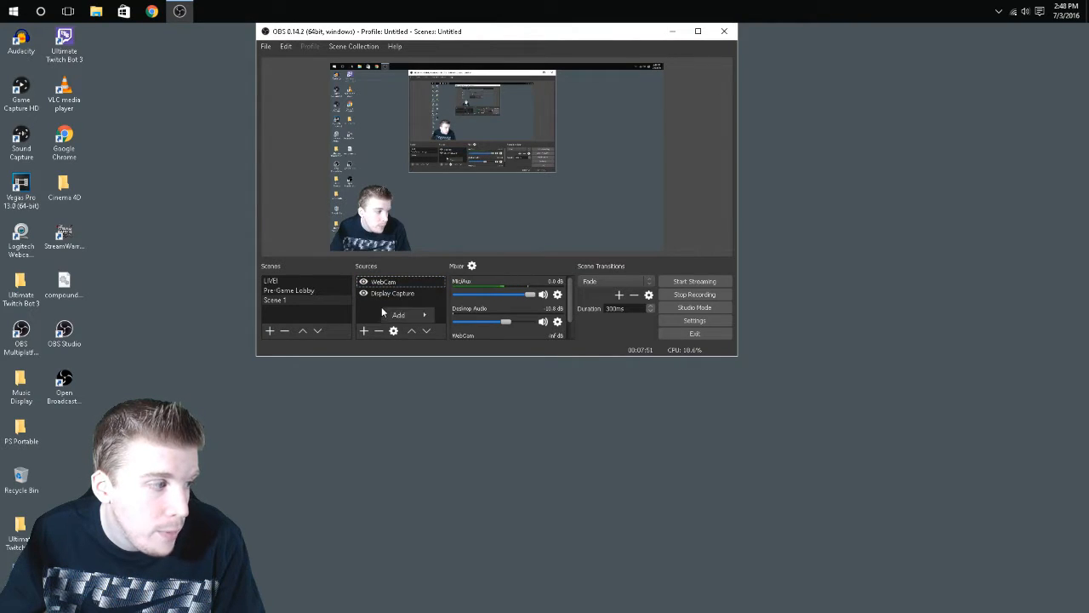
{"action": "mouse_move", "coordinate": [404, 315]}
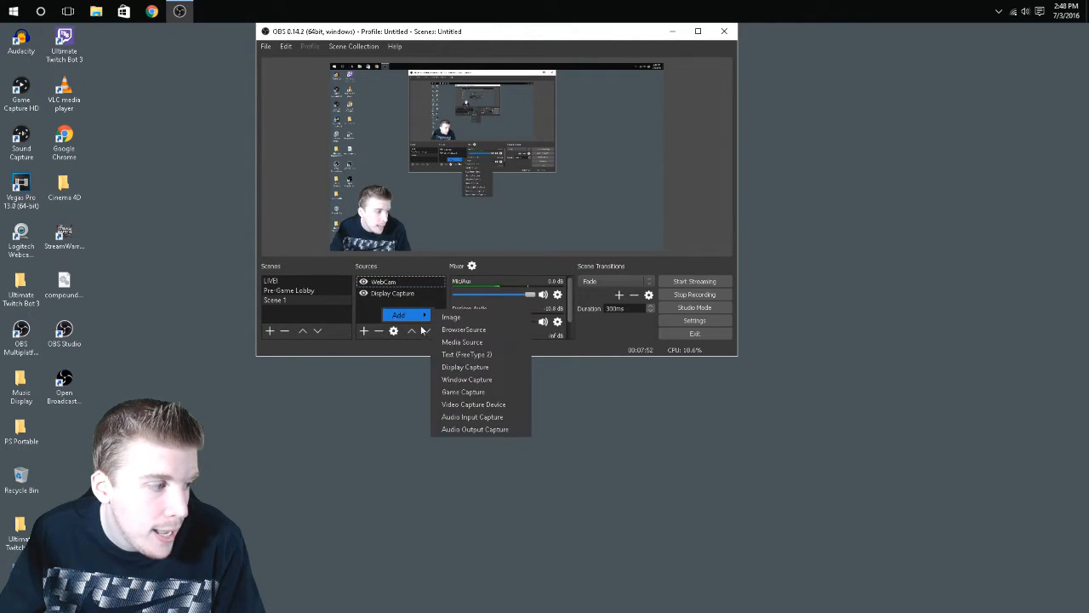
{"action": "left_click", "coordinate": [470, 406]}
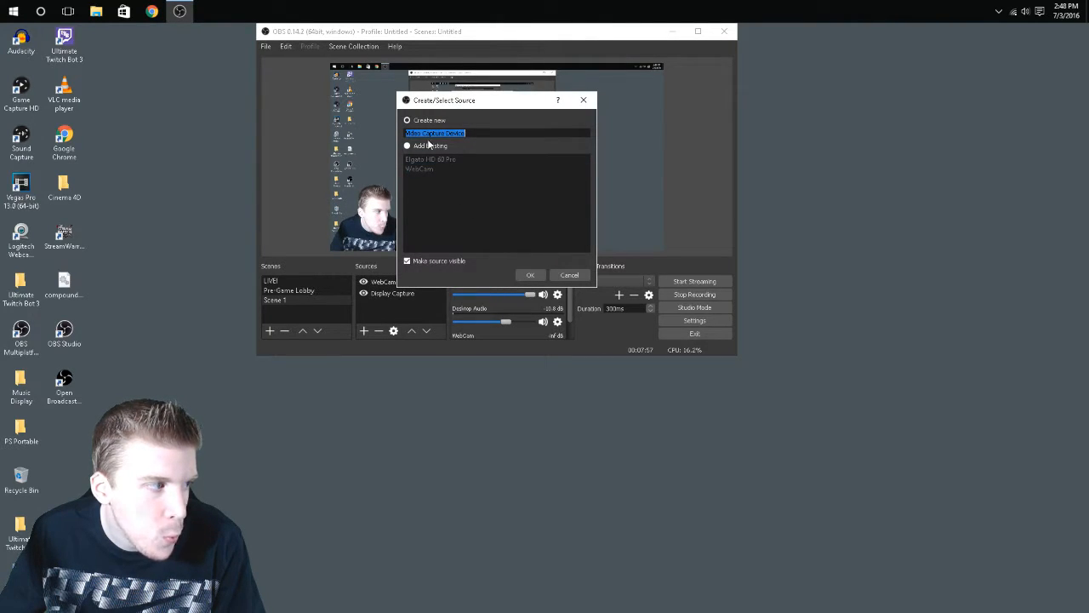
{"action": "left_click", "coordinate": [529, 276]}
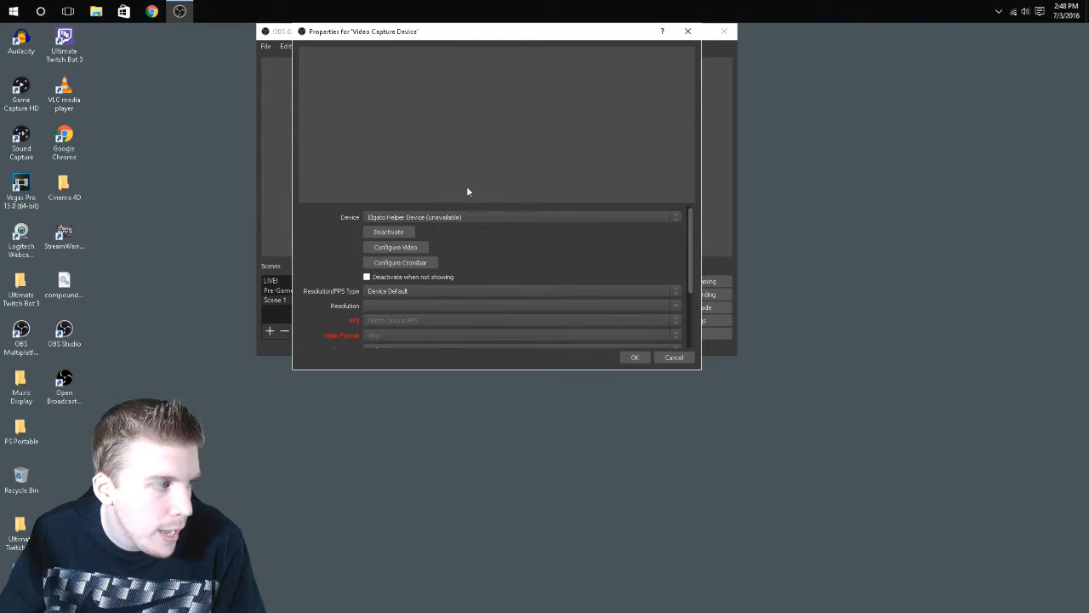
{"action": "left_click", "coordinate": [399, 218]}
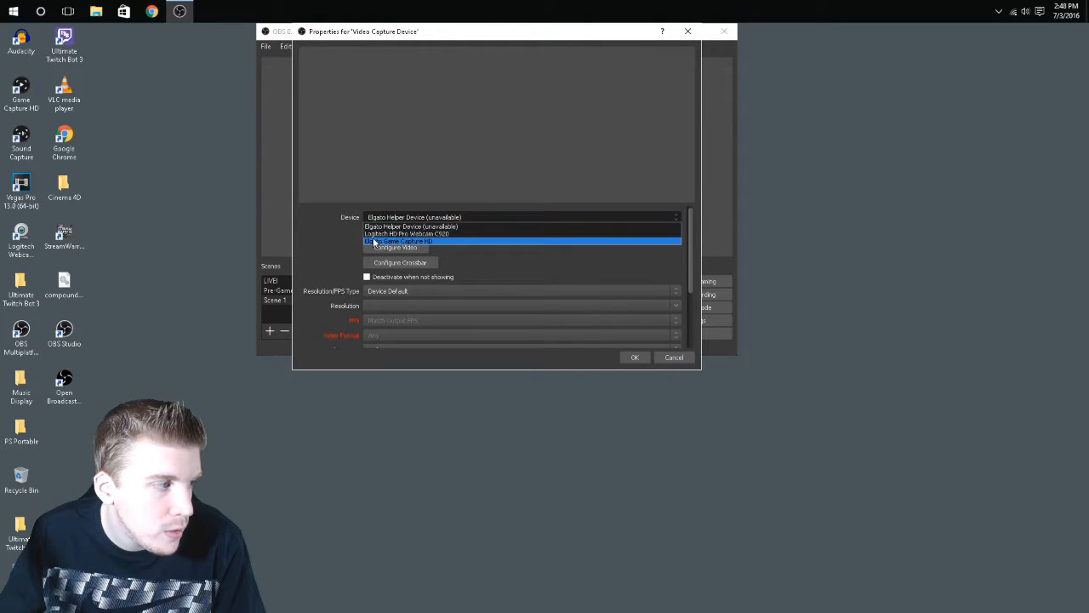
{"action": "left_click", "coordinate": [449, 234]}
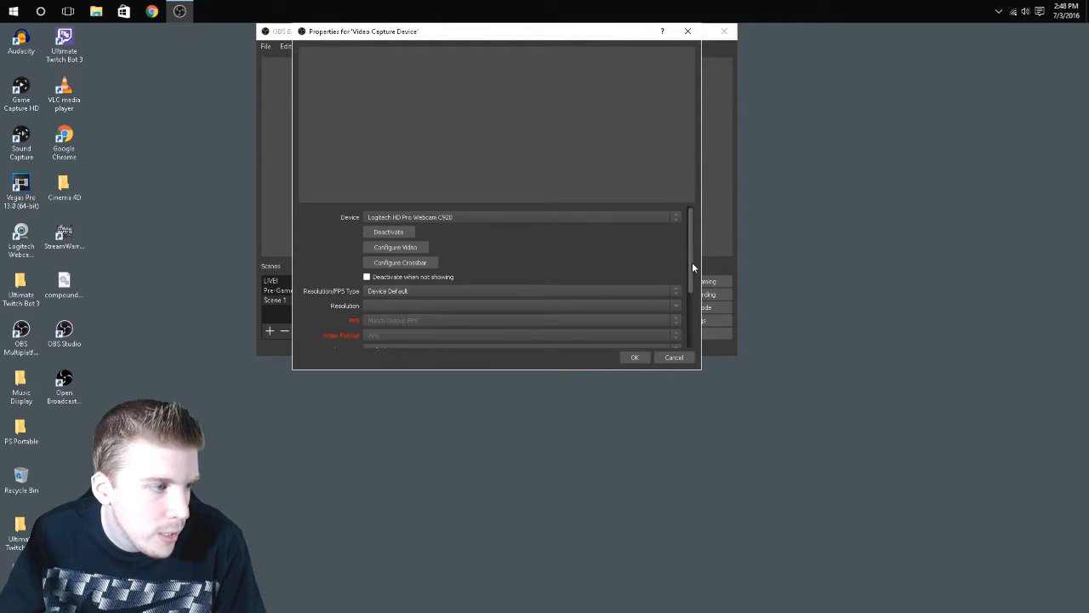
Set the webcam's resolution/FPS type to Custom and its resolution to 864x480.
{"action": "scroll", "coordinate": [691, 265], "scroll_direction": "down", "scroll_amount": 1}
{"action": "scroll", "coordinate": [689, 267], "scroll_direction": "up", "scroll_amount": 1}
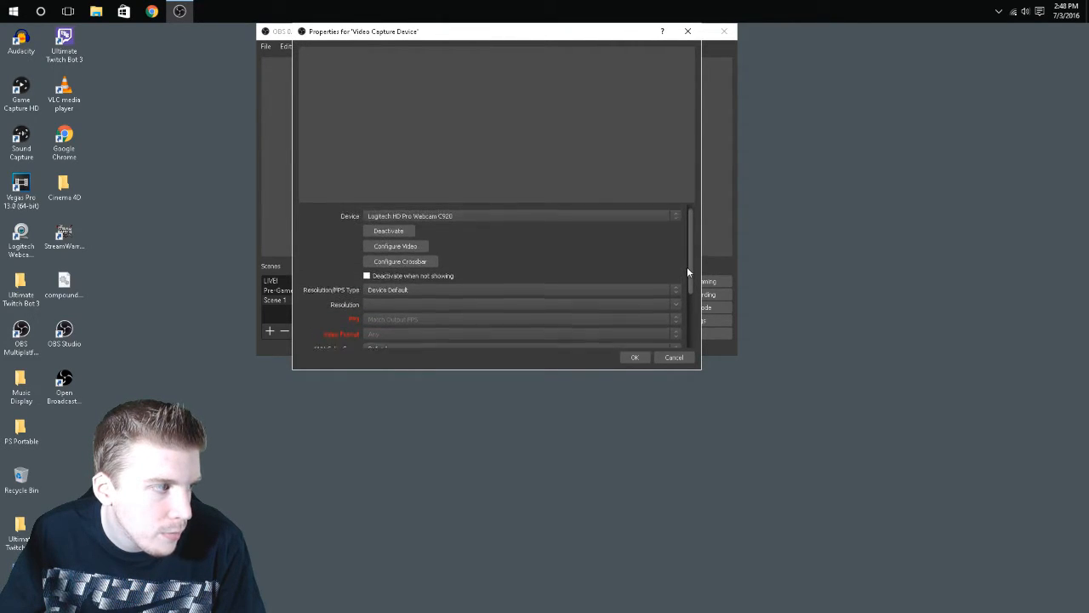
{"action": "scroll", "coordinate": [687, 282], "scroll_direction": "down", "scroll_amount": 2}
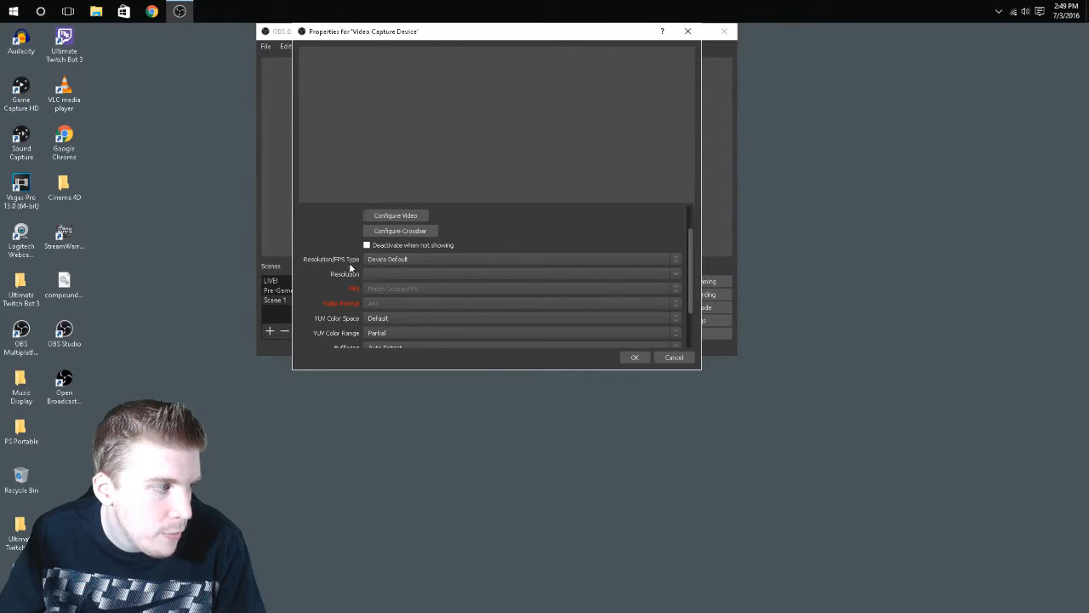
{"action": "left_click", "coordinate": [406, 260]}
{"action": "left_click", "coordinate": [398, 276]}
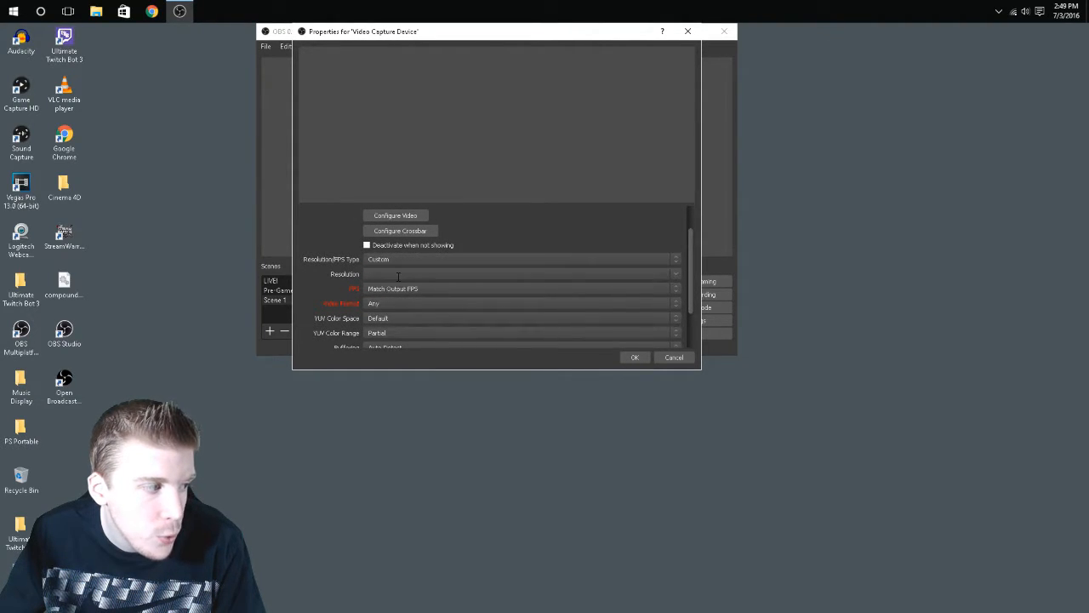
{"action": "left_click_drag", "start_coordinate": [691, 280], "coordinate": [691, 292]}
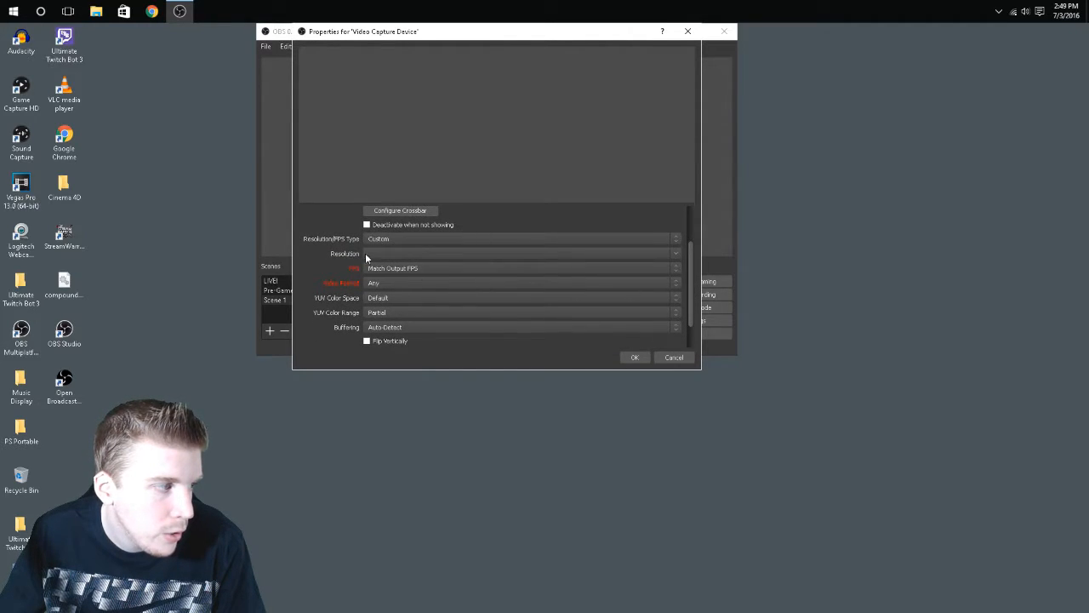
{"action": "left_click", "coordinate": [673, 255]}
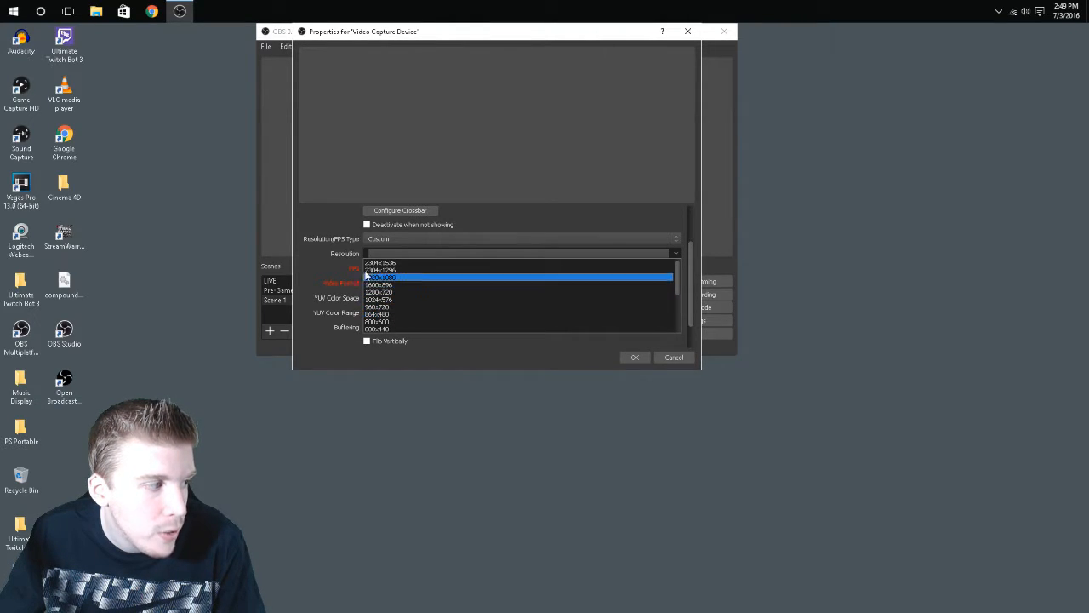
{"action": "left_click", "coordinate": [390, 313]}
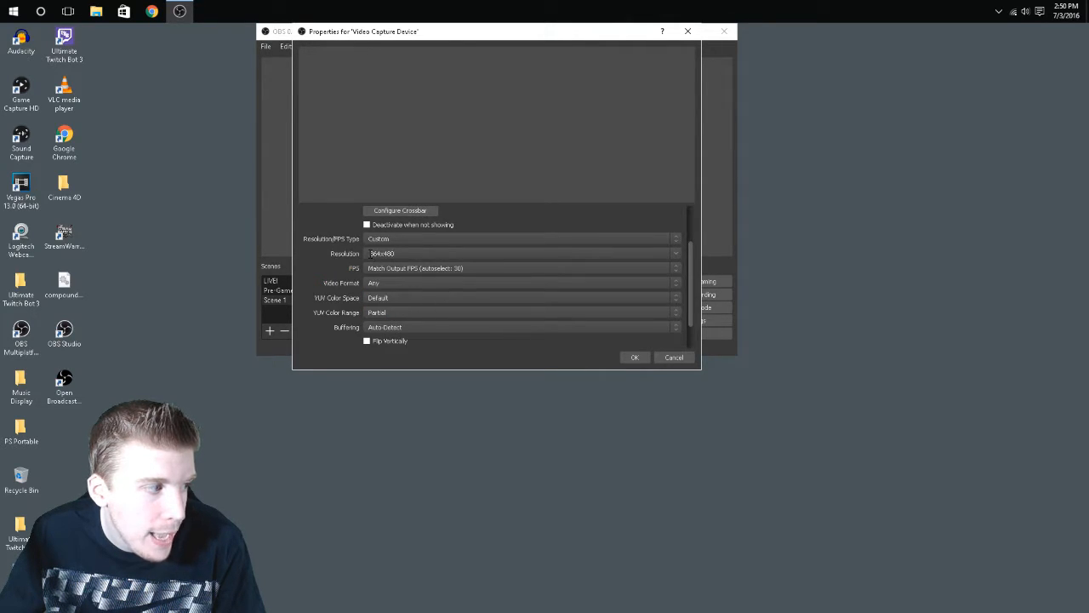
{"action": "left_click", "coordinate": [653, 251]}
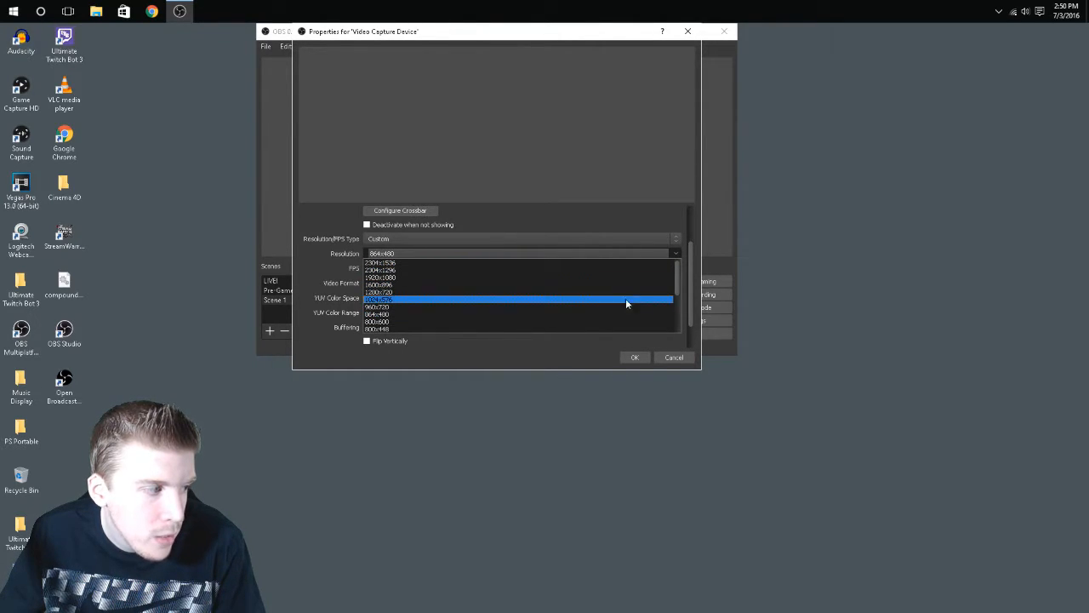
{"action": "left_click_drag", "start_coordinate": [679, 289], "coordinate": [674, 315]}
{"action": "left_click_drag", "start_coordinate": [675, 318], "coordinate": [676, 264]}
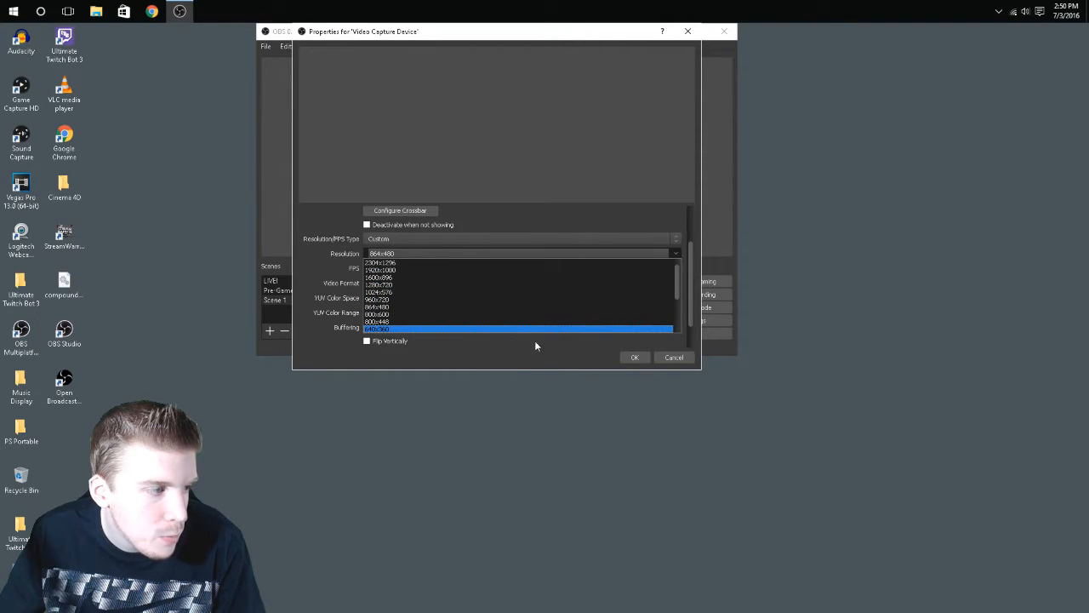
{"action": "left_click", "coordinate": [379, 311]}
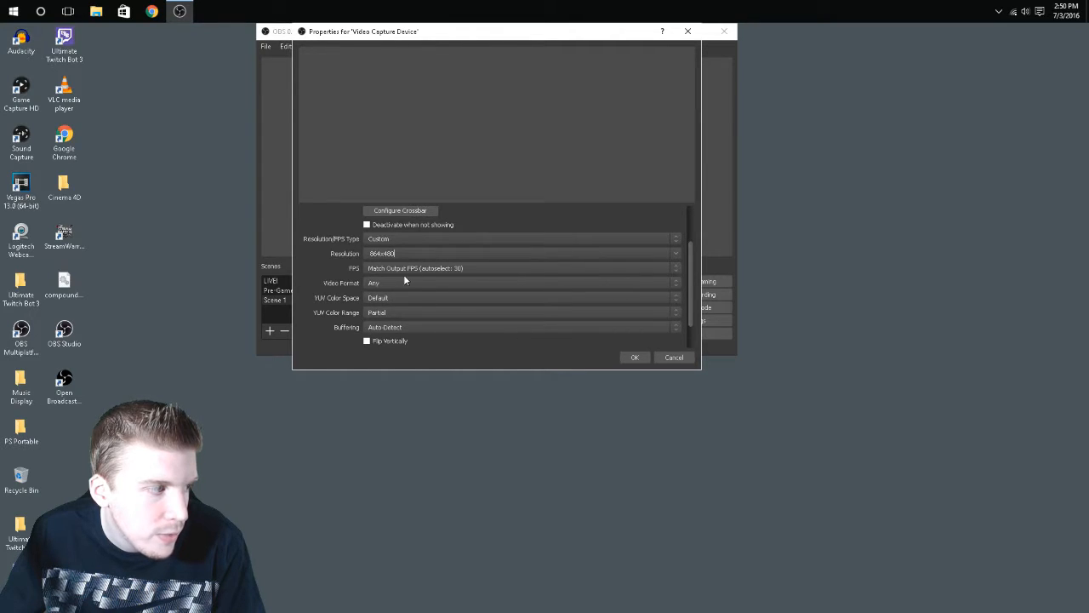
Set the webcam's FPS to 30 with Video Format Any and YUV Color Space Default, and cancel the source properties.
{"action": "left_click", "coordinate": [383, 269]}
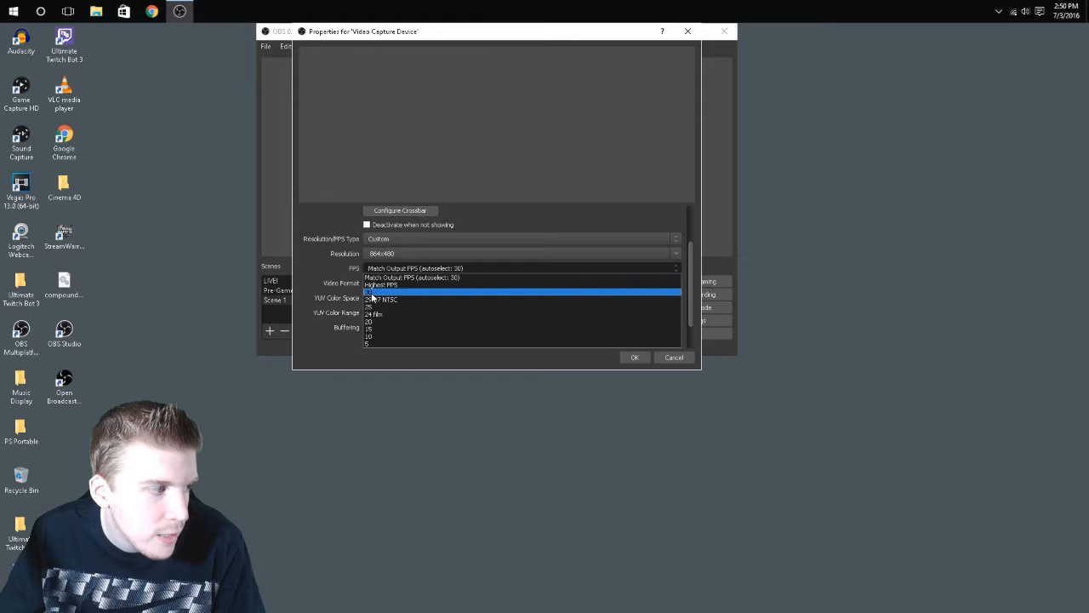
{"action": "left_click", "coordinate": [372, 293]}
{"action": "left_click", "coordinate": [379, 284]}
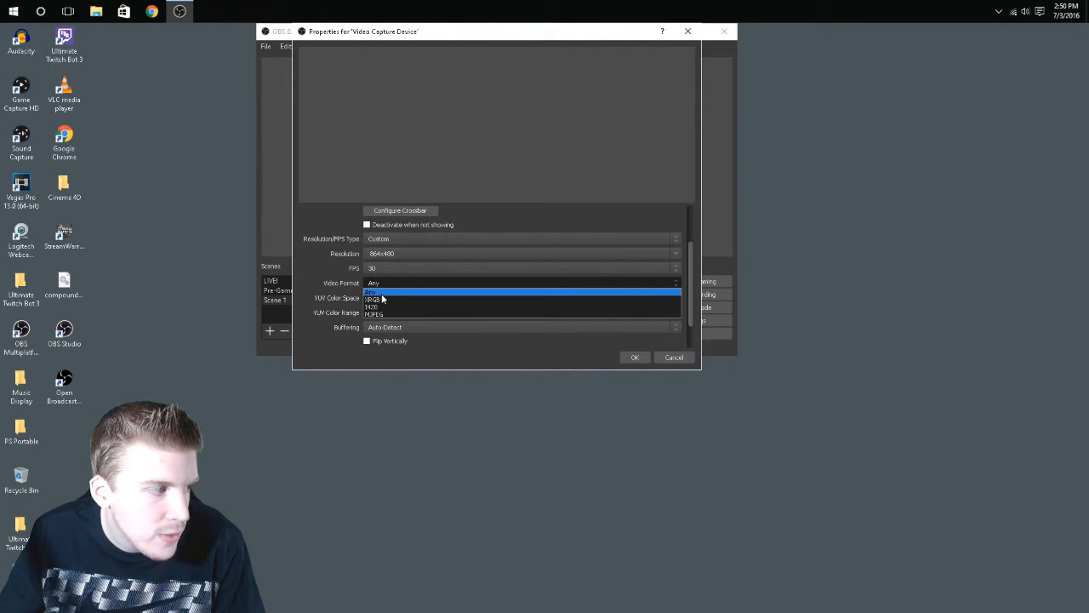
{"action": "left_click", "coordinate": [381, 294]}
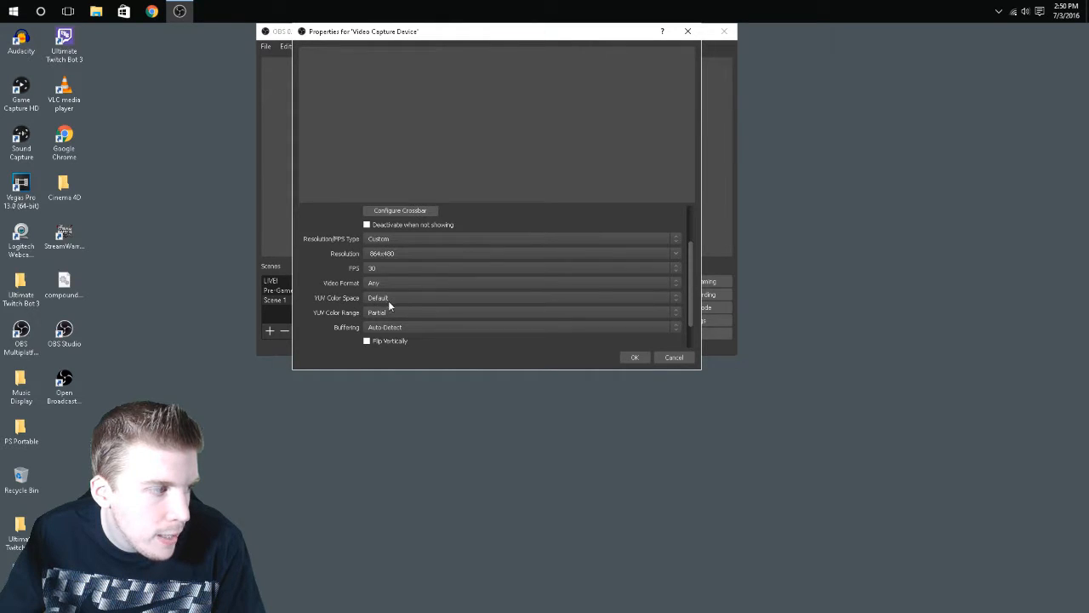
{"action": "left_click", "coordinate": [372, 298]}
{"action": "left_click", "coordinate": [381, 298]}
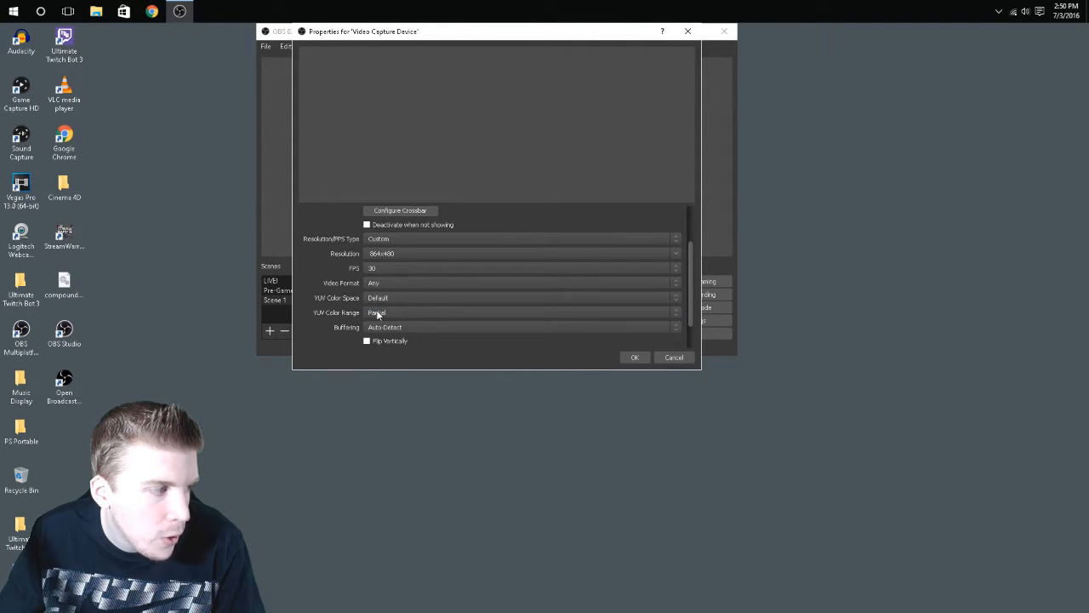
{"action": "left_click", "coordinate": [378, 313]}
{"action": "left_click", "coordinate": [336, 322]}
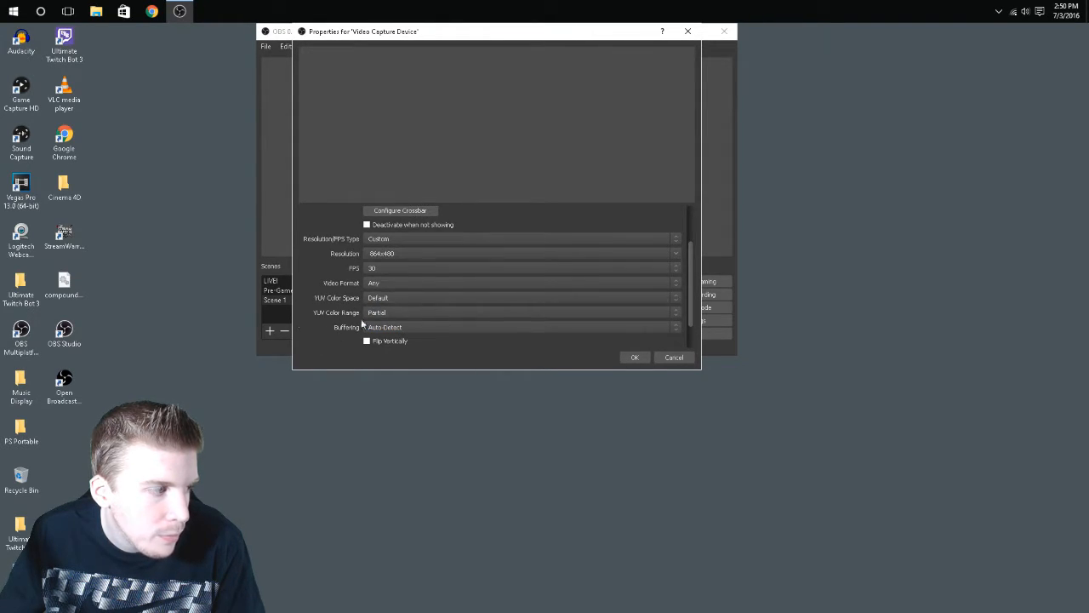
{"action": "left_click_drag", "start_coordinate": [692, 308], "coordinate": [693, 324]}
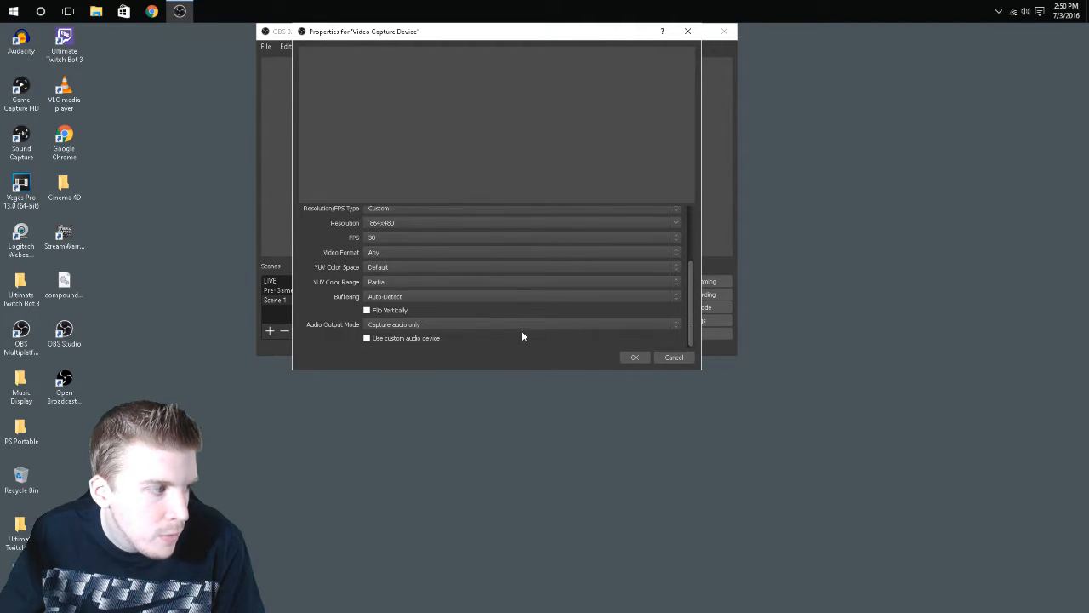
{"action": "left_click", "coordinate": [681, 359]}
Remove the newly added video capture device source from Scene 1.
{"action": "right_click", "coordinate": [403, 282]}
{"action": "left_click", "coordinate": [418, 308]}
{"action": "left_click", "coordinate": [547, 211]}
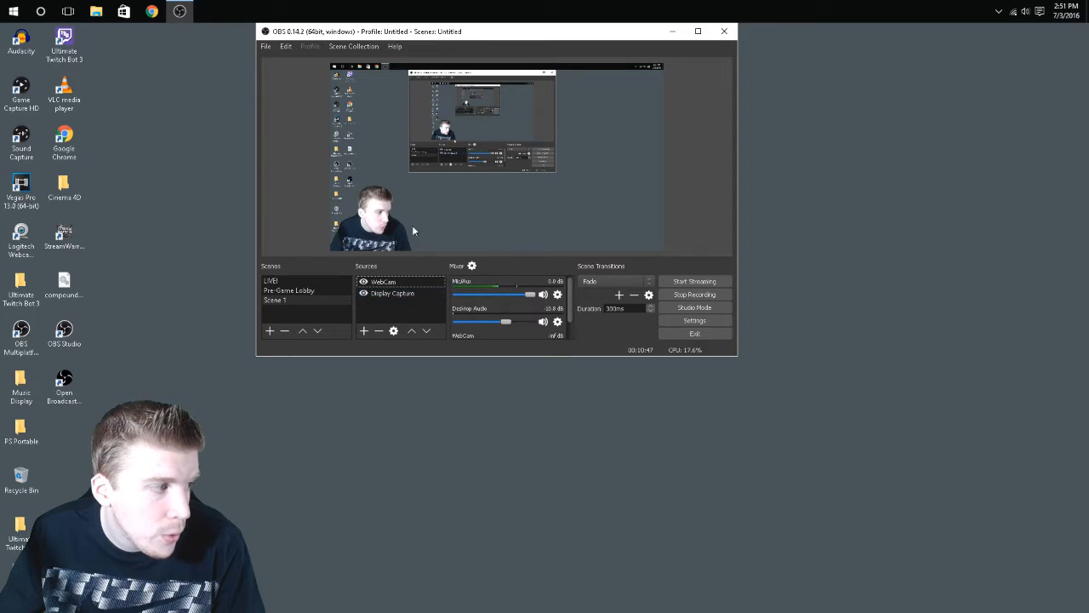
Open the WebCam source's filters, select the Chroma Key filter and examine which effect filters can be added.
{"action": "right_click", "coordinate": [397, 282]}
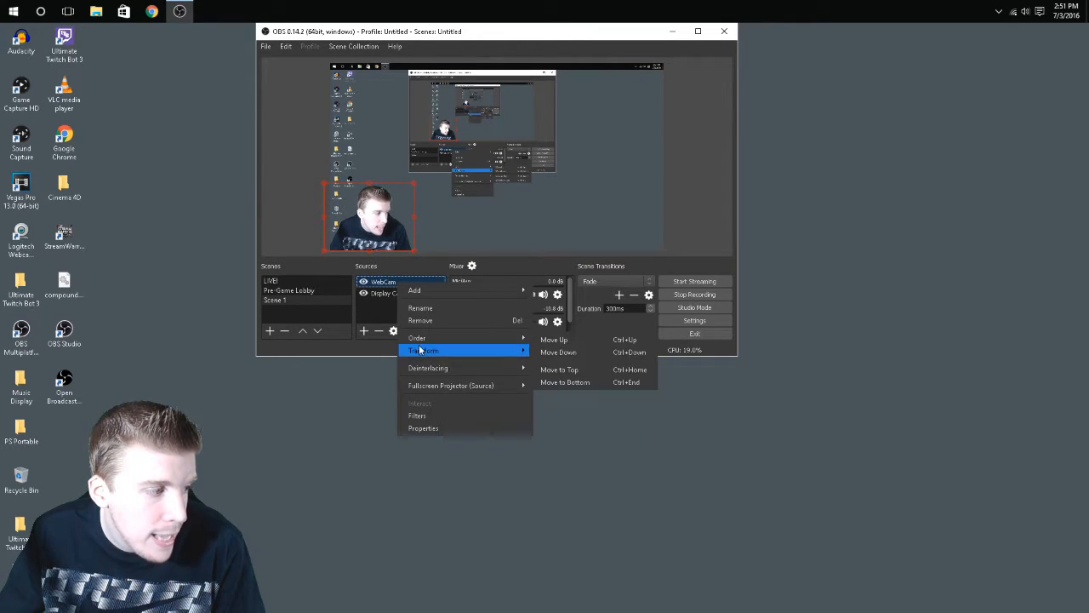
{"action": "left_click", "coordinate": [428, 416]}
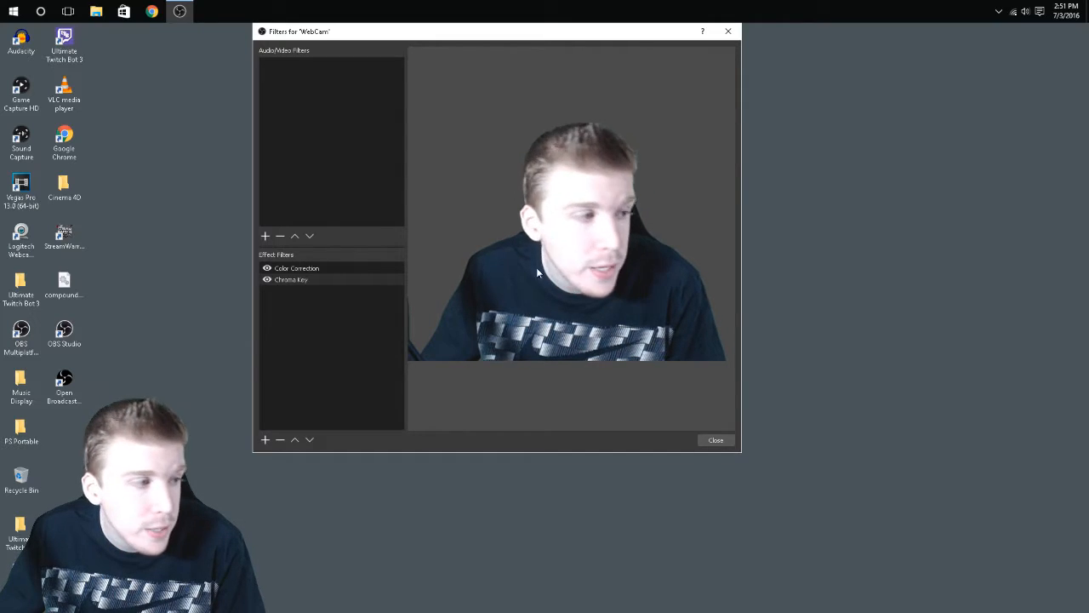
{"action": "left_click", "coordinate": [286, 265]}
{"action": "left_click", "coordinate": [291, 279]}
{"action": "right_click", "coordinate": [320, 351]}
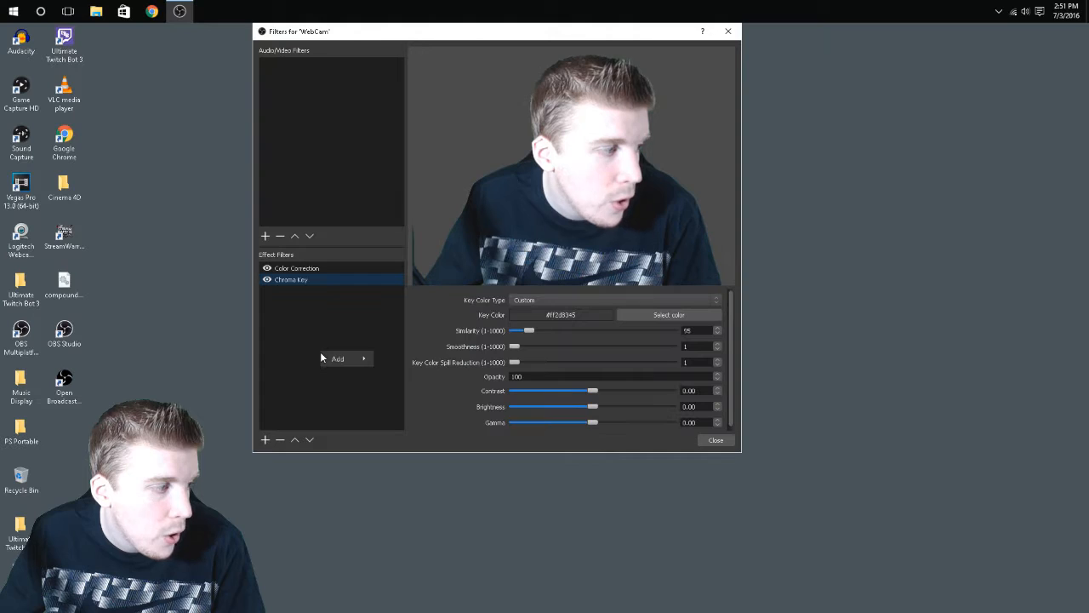
{"action": "mouse_move", "coordinate": [358, 358]}
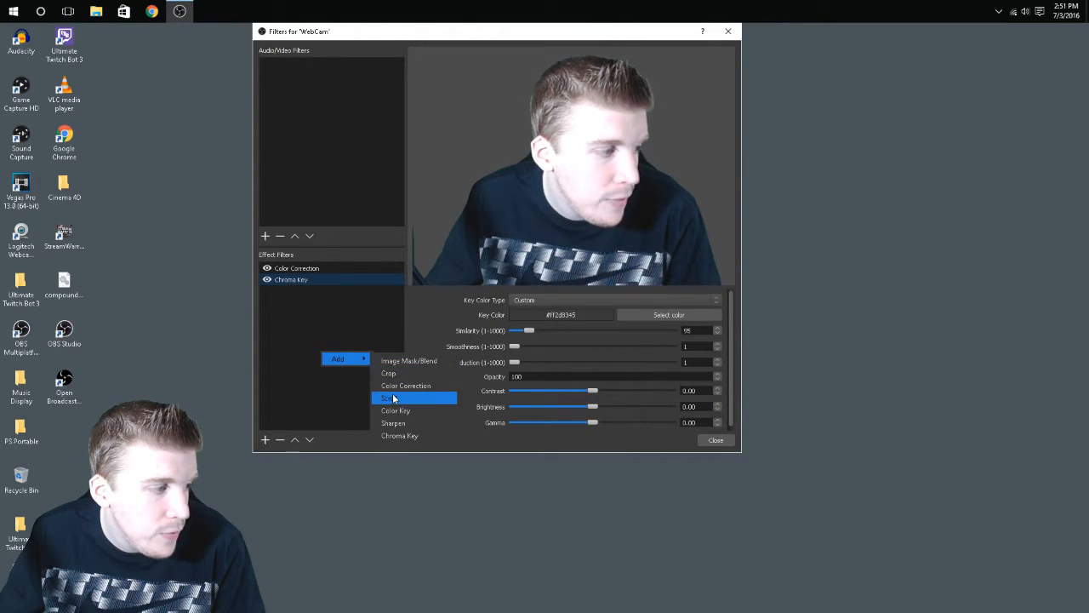
{"action": "left_click", "coordinate": [289, 392]}
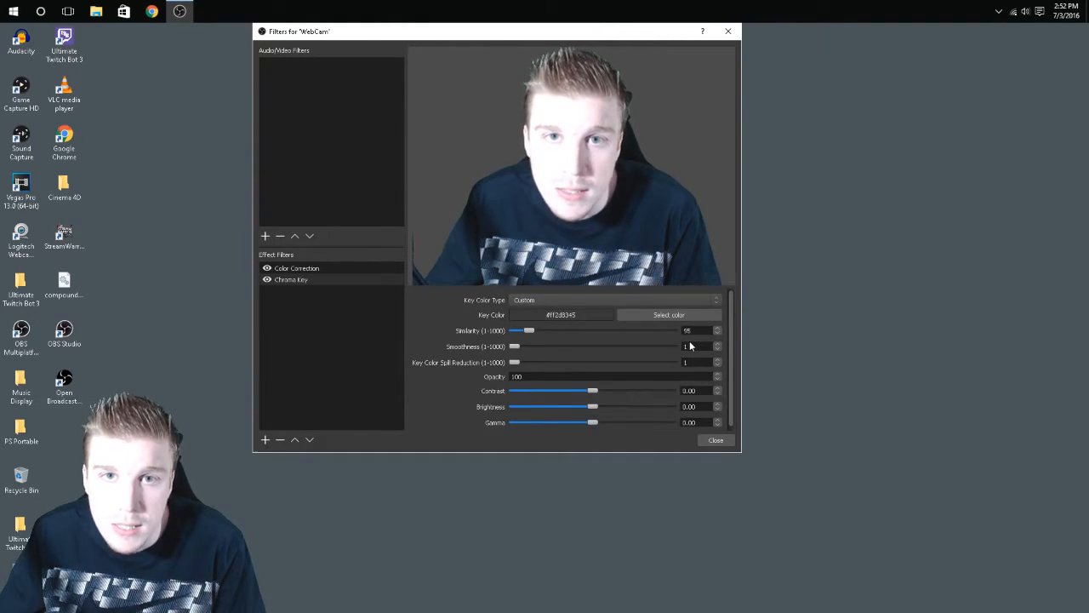
Review the Chroma Key filter's key color types and choose Custom.
{"action": "left_click", "coordinate": [560, 300]}
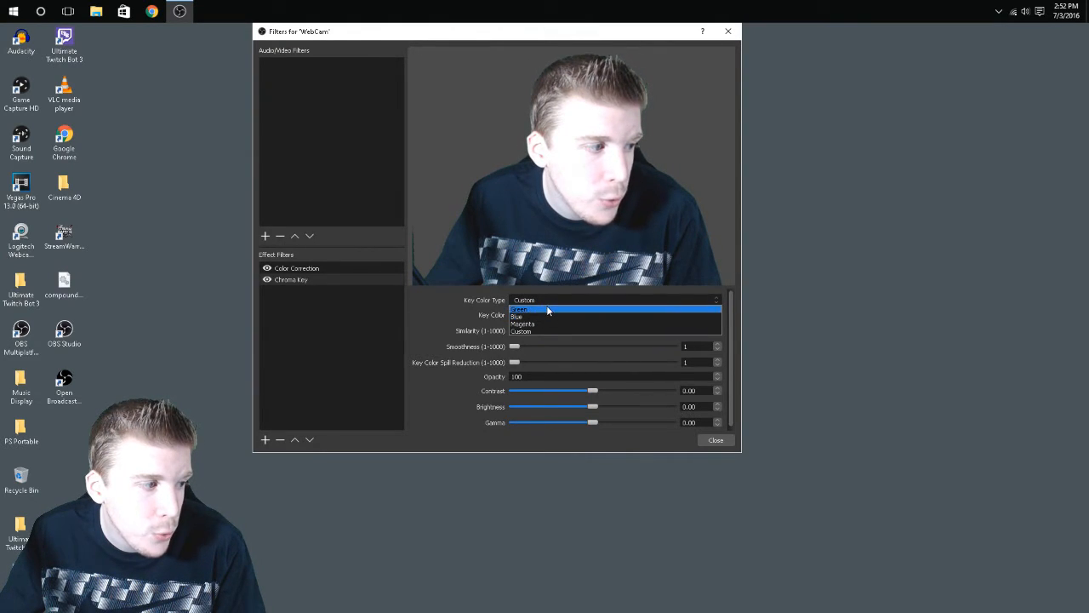
{"action": "left_click", "coordinate": [457, 318]}
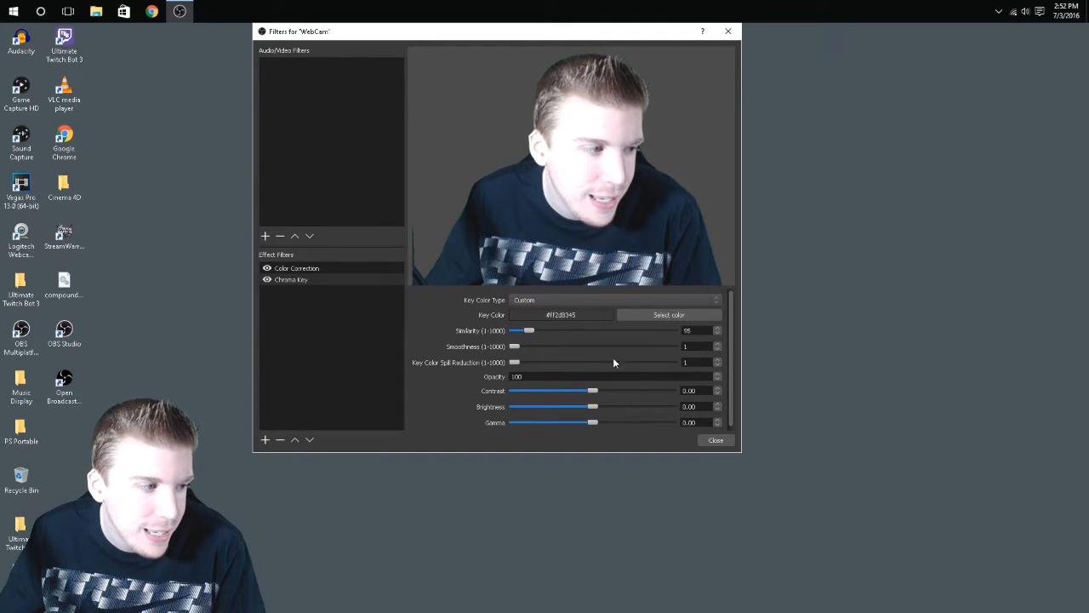
{"action": "left_click", "coordinate": [542, 301]}
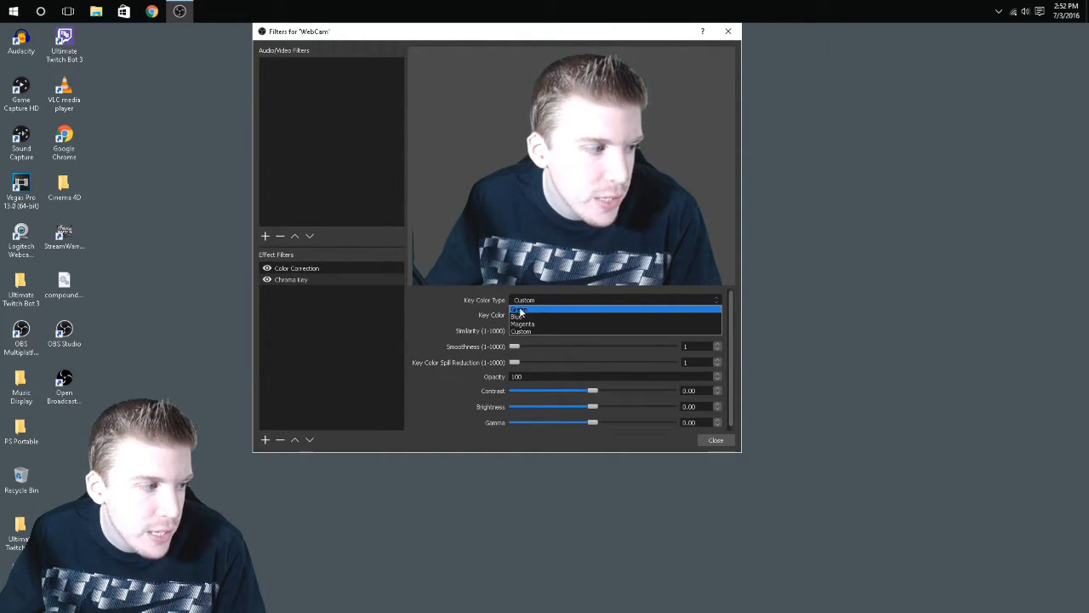
{"action": "left_click", "coordinate": [481, 314]}
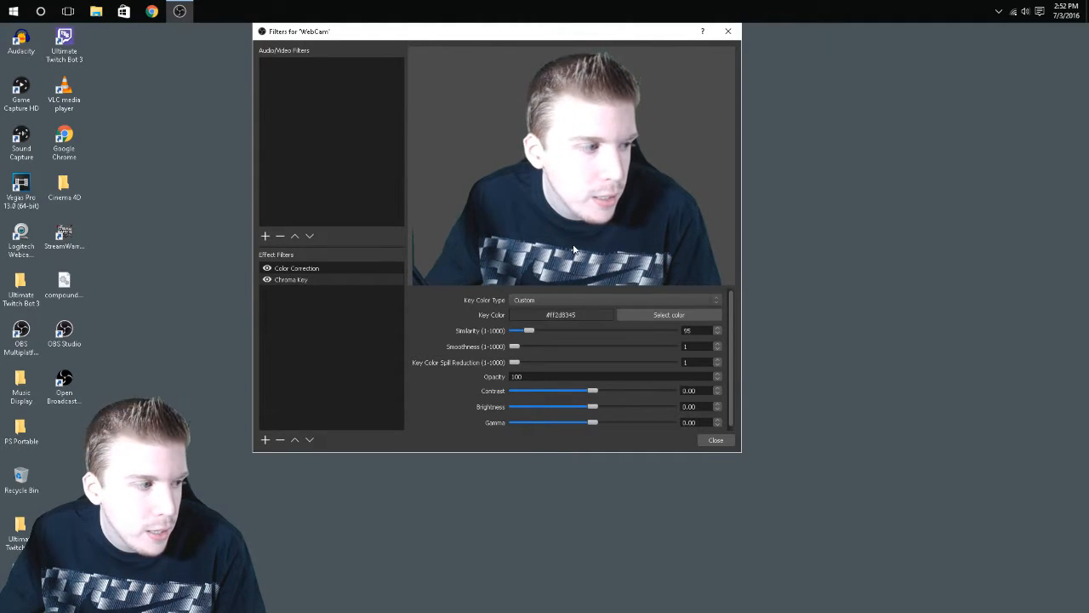
{"action": "left_click", "coordinate": [566, 299]}
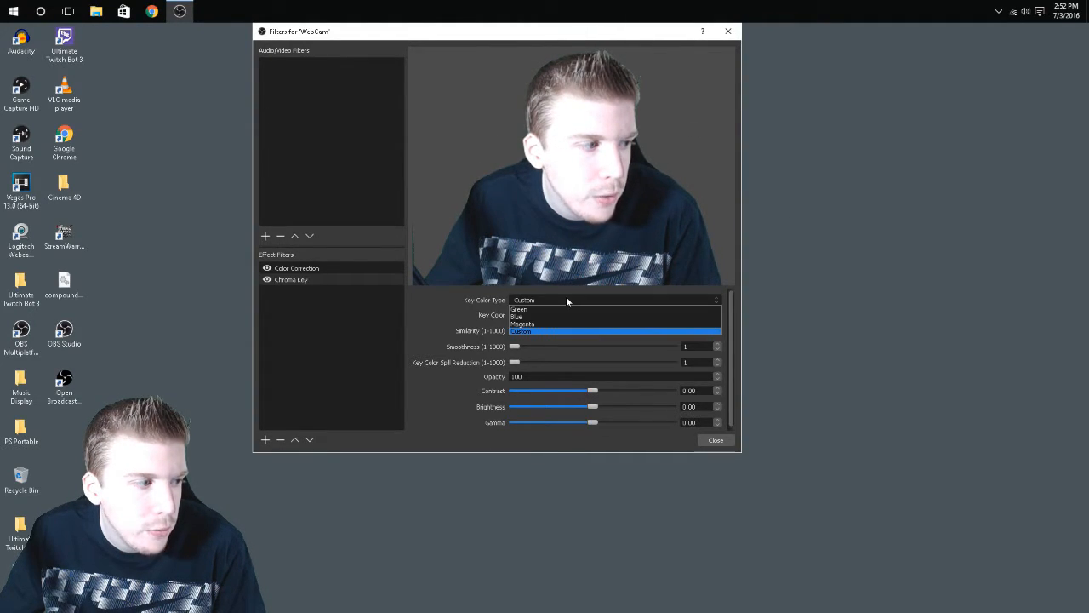
{"action": "left_click", "coordinate": [520, 333]}
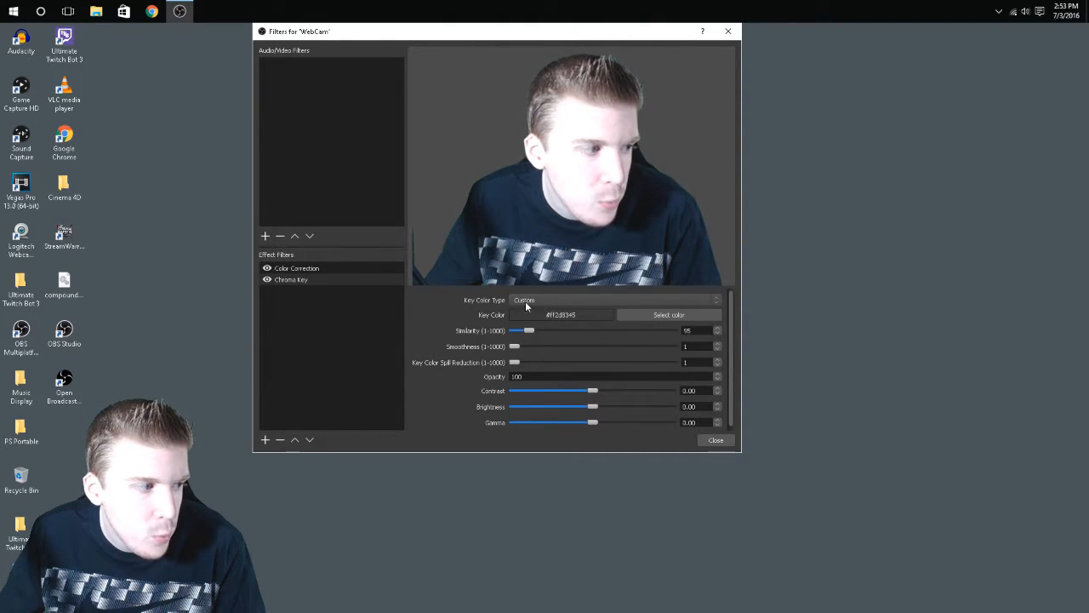
Open the Chroma Key filter's key color selection and start picking the color from the screen.
{"action": "left_click", "coordinate": [657, 316]}
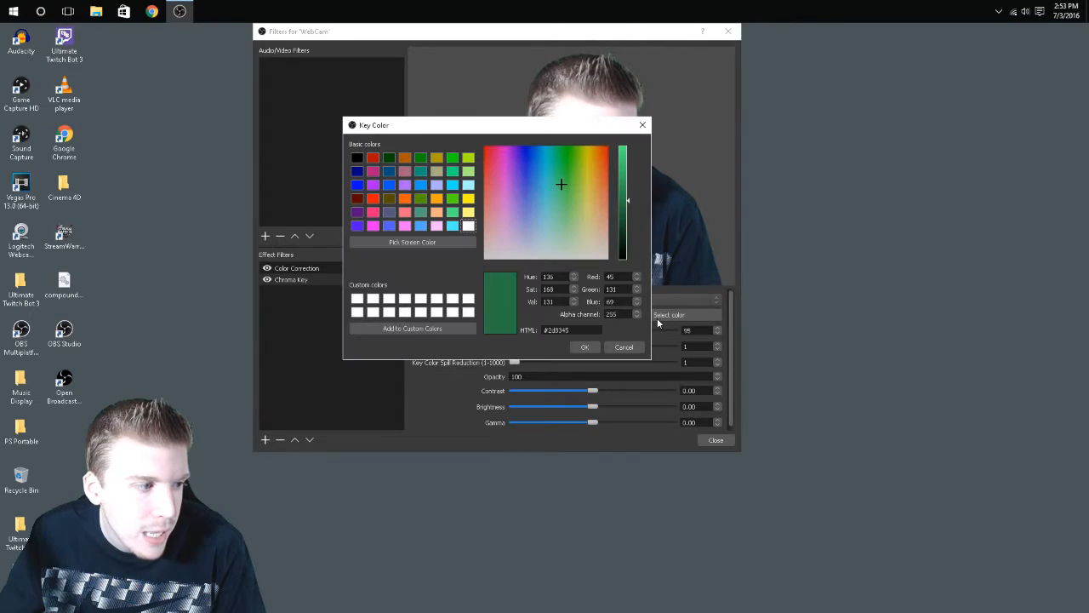
{"action": "left_click_drag", "start_coordinate": [478, 119], "coordinate": [316, 80]}
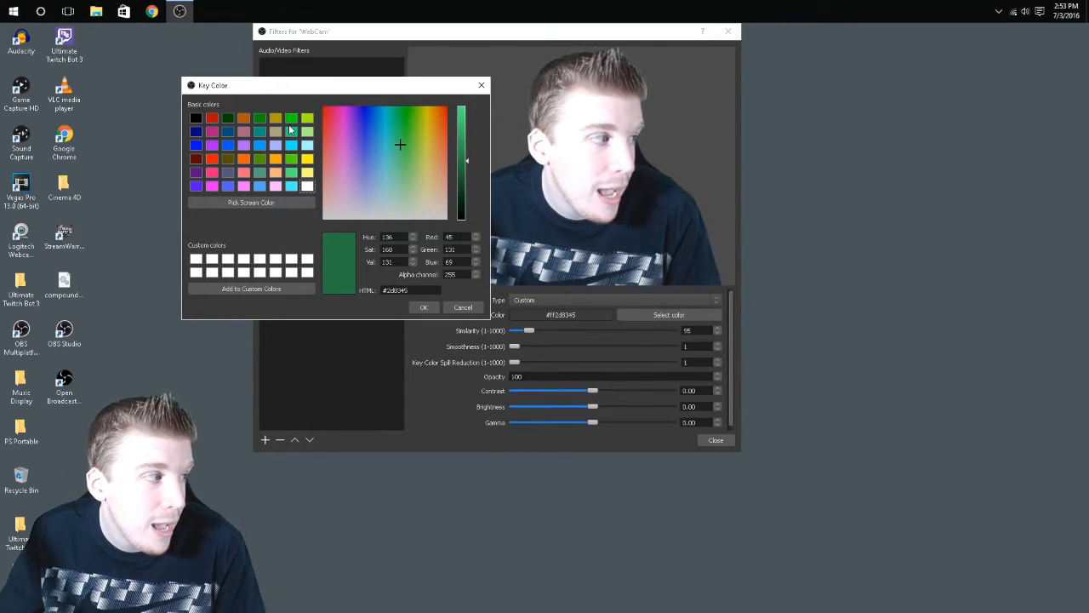
{"action": "left_click", "coordinate": [252, 205]}
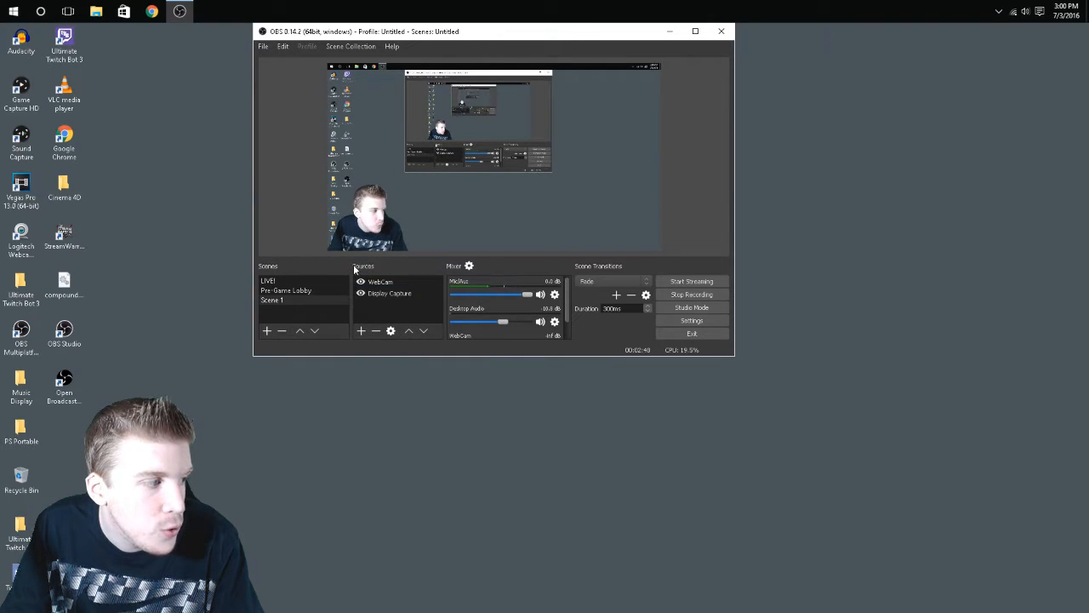
Create another video capture device source in Scene 1 with the default name and source visibility enabled.
{"action": "right_click", "coordinate": [376, 307]}
{"action": "mouse_move", "coordinate": [394, 314]}
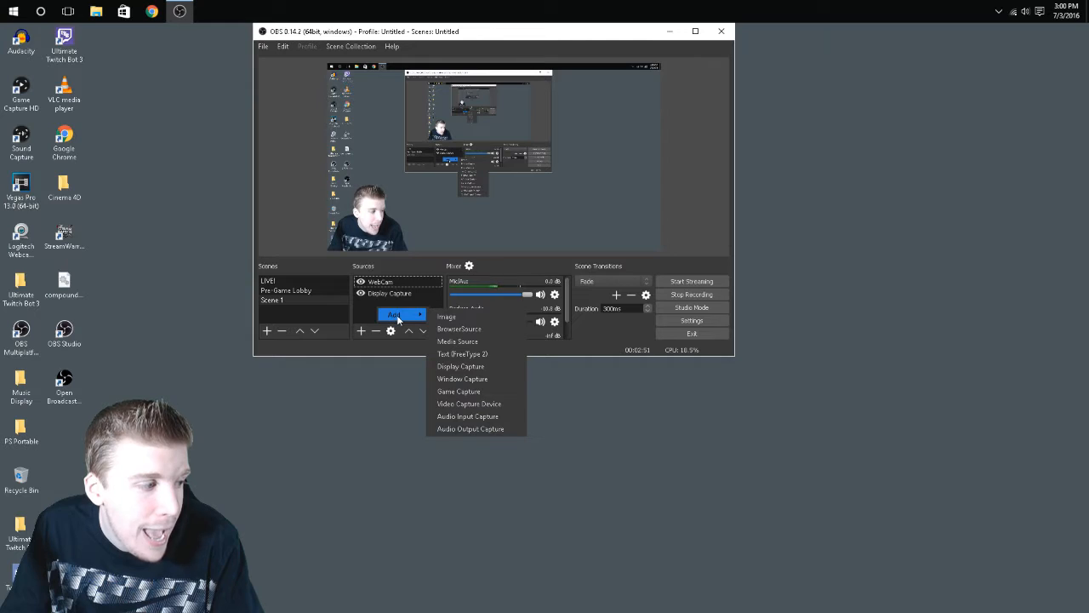
{"action": "left_click", "coordinate": [468, 404]}
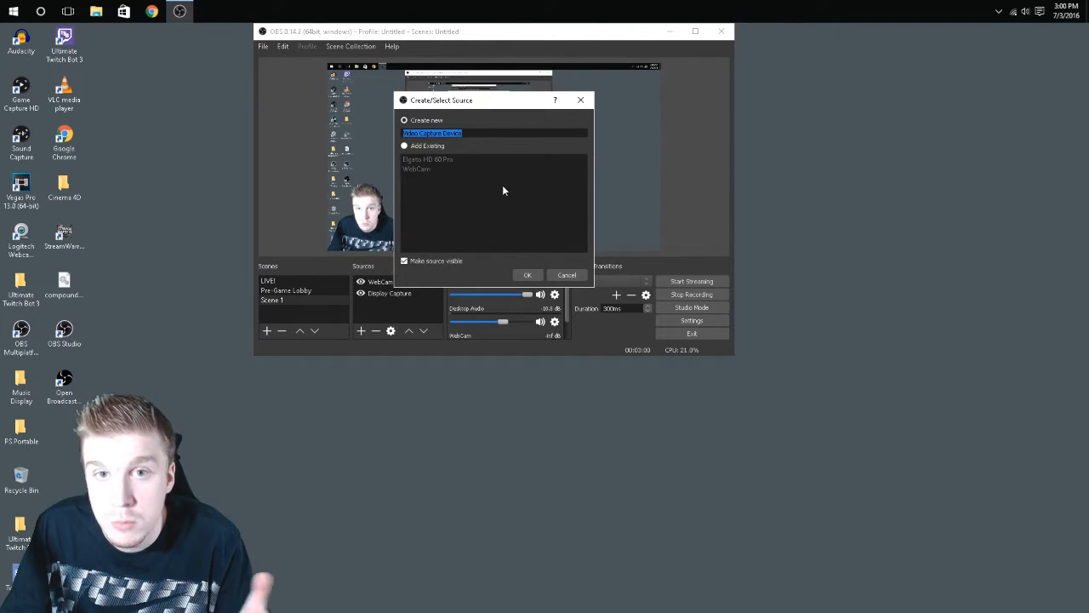
{"action": "left_click", "coordinate": [535, 280]}
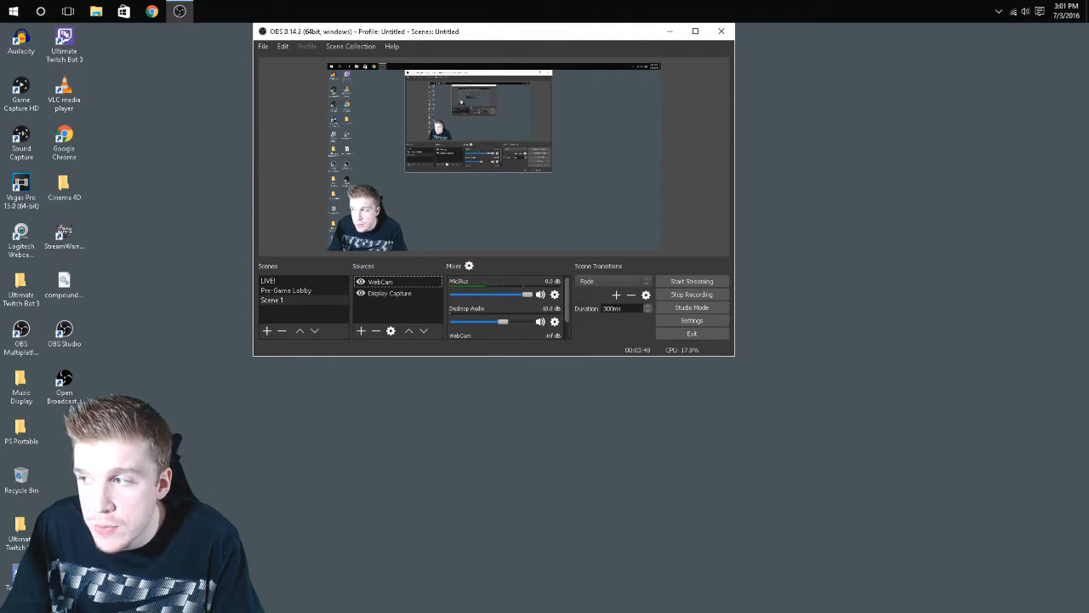
Select Elgato Game Capture HD as the device in the Elgato HD 60 Pro source properties.
{"action": "mouse_move", "coordinate": [1088, 56]}
{"action": "left_mouse_down"}
{"action": "mouse_move", "coordinate": [860, 60]}
{"action": "mouse_move", "coordinate": [941, 48]}
{"action": "mouse_move", "coordinate": [941, 39]}
{"action": "left_mouse_up"}
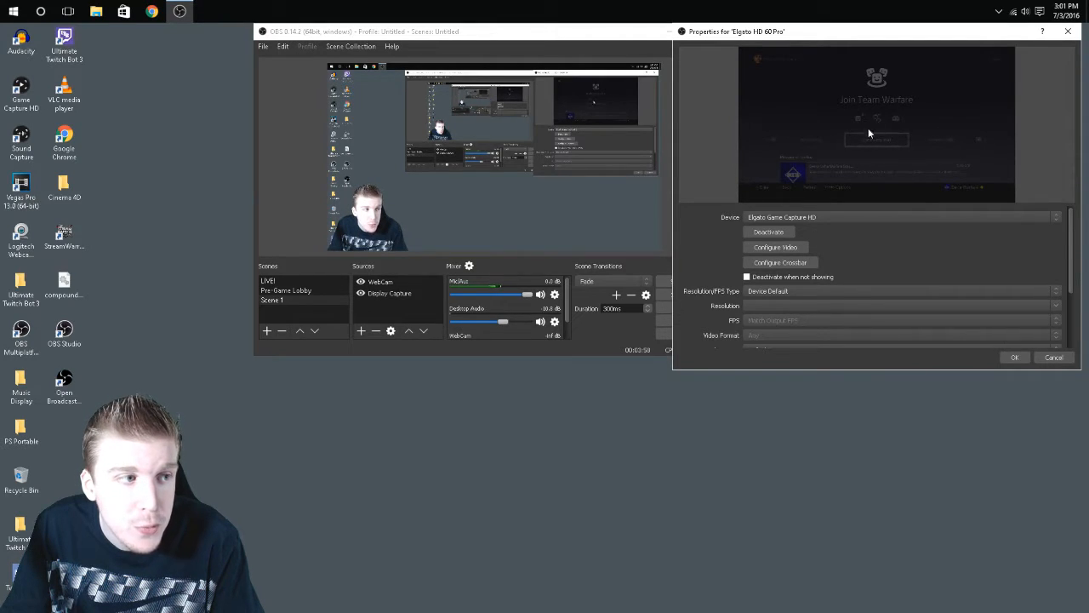
{"action": "left_click", "coordinate": [764, 220]}
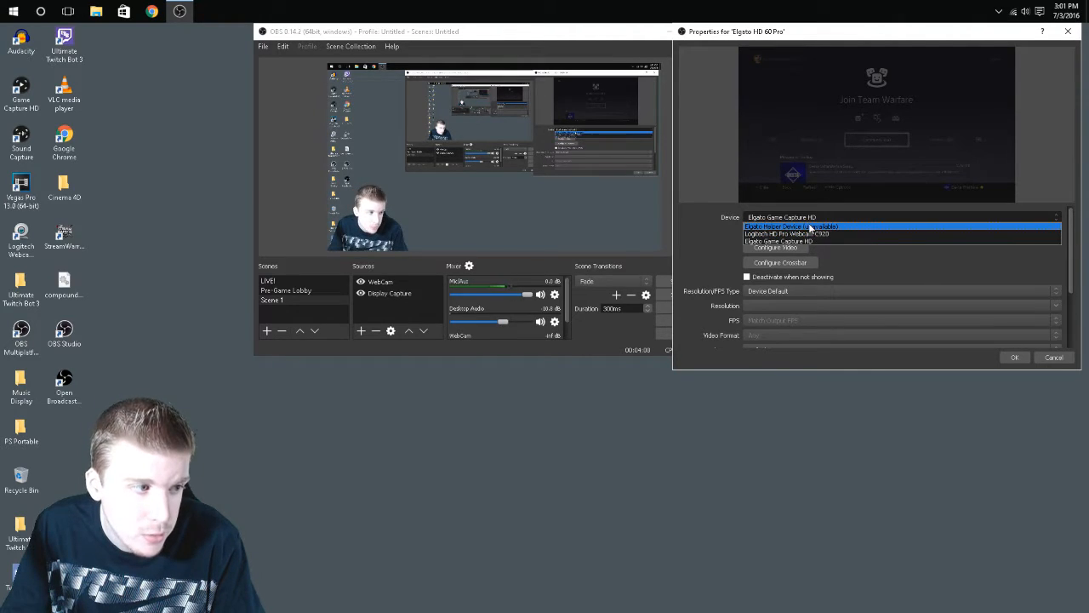
{"action": "left_click", "coordinate": [760, 242]}
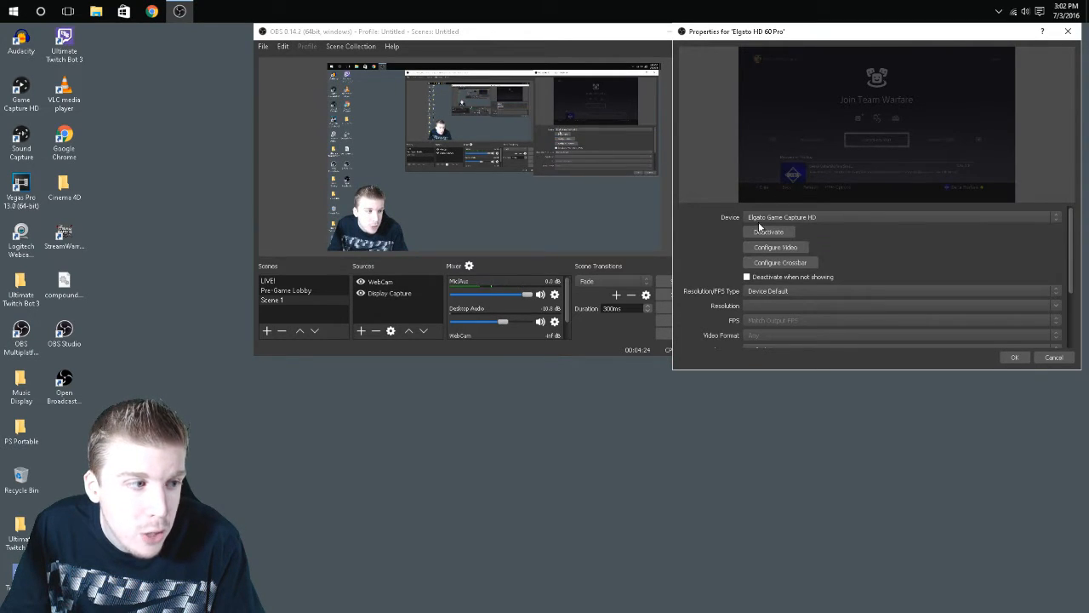
{"action": "left_click", "coordinate": [1054, 218]}
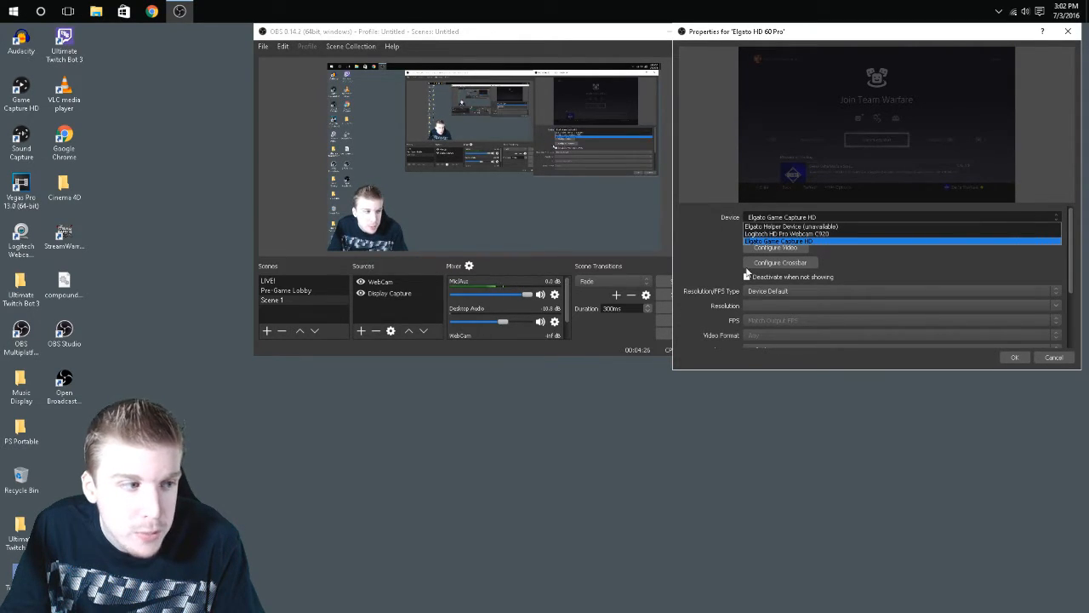
{"action": "left_click", "coordinate": [903, 266]}
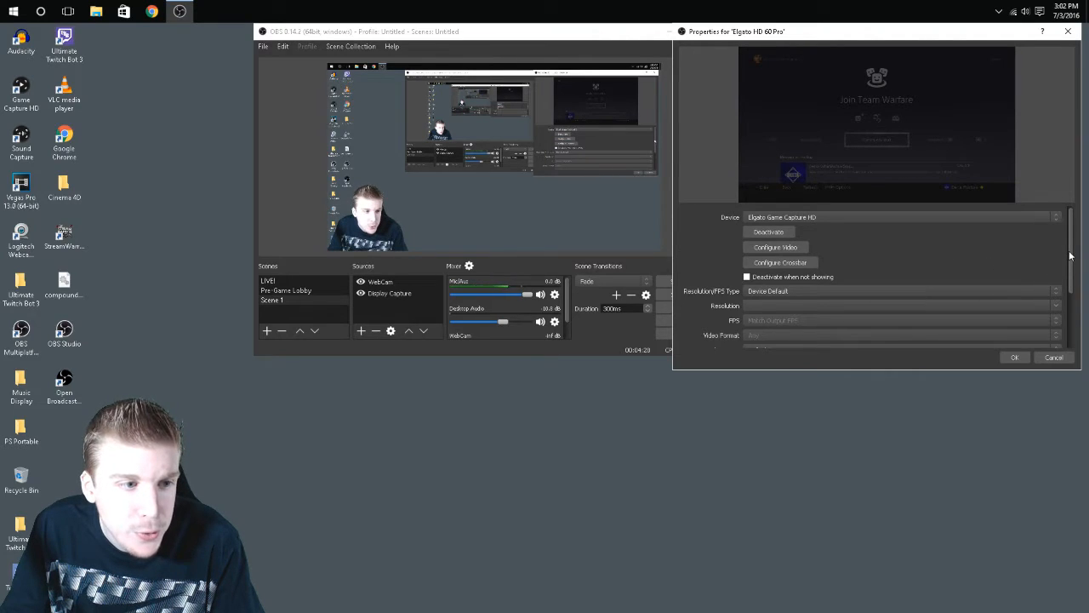
Examine the Elgato source's resolution, FPS, YUV color range, buffering and audio output options.
{"action": "left_click_drag", "start_coordinate": [1071, 259], "coordinate": [1073, 291]}
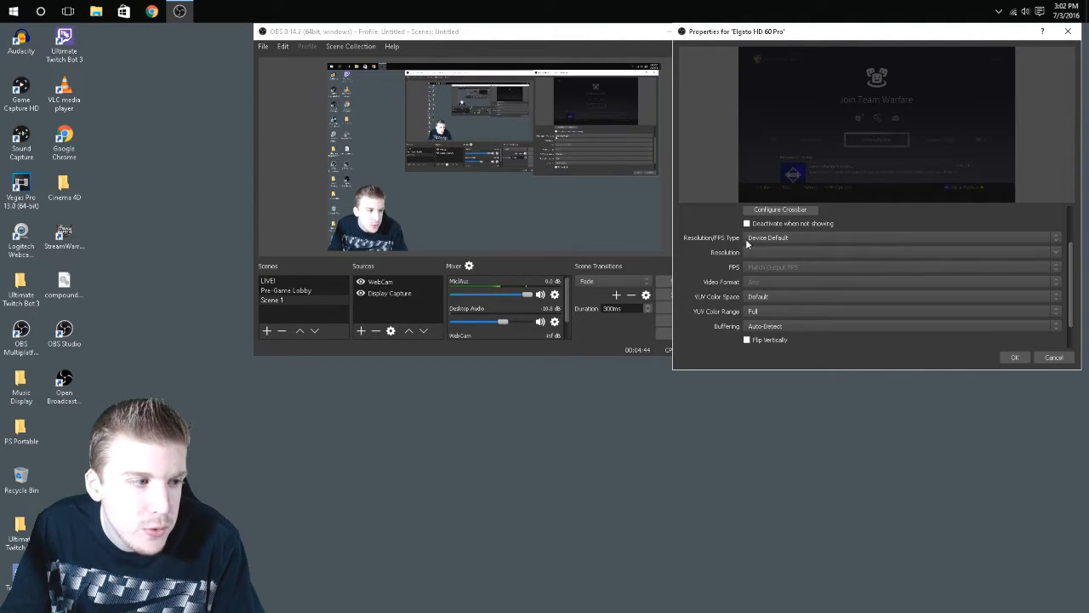
{"action": "scroll", "coordinate": [1070, 274], "scroll_direction": "down", "scroll_amount": 2}
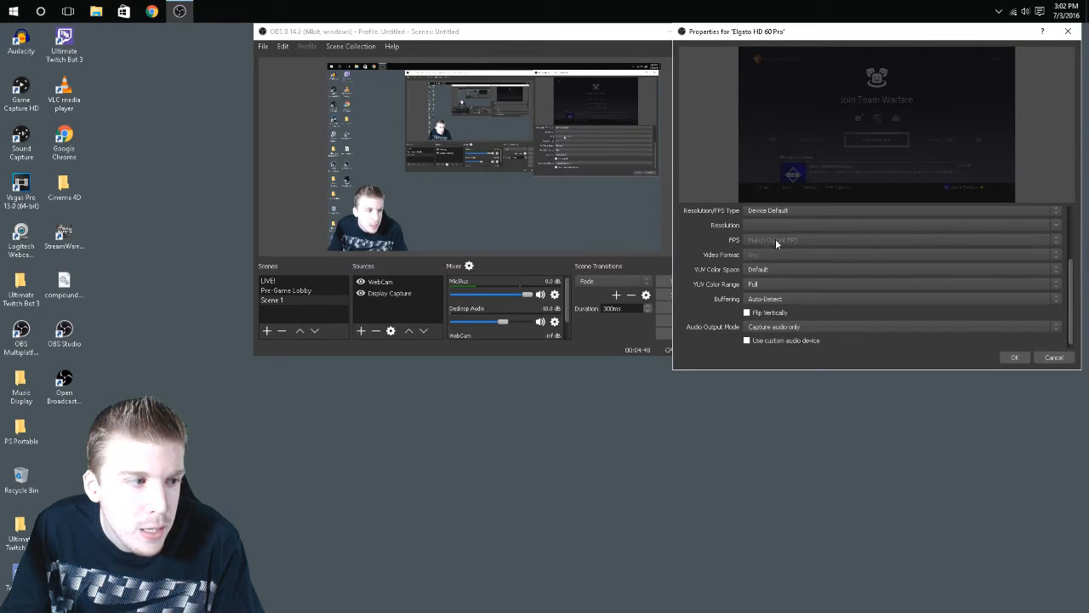
{"action": "left_click", "coordinate": [763, 285]}
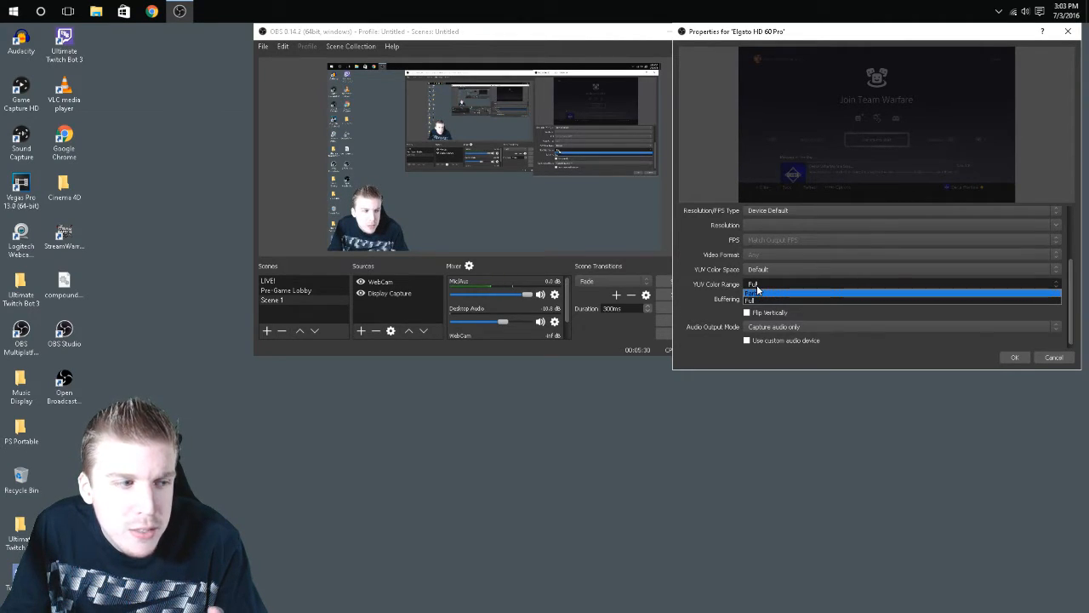
{"action": "left_click", "coordinate": [757, 285]}
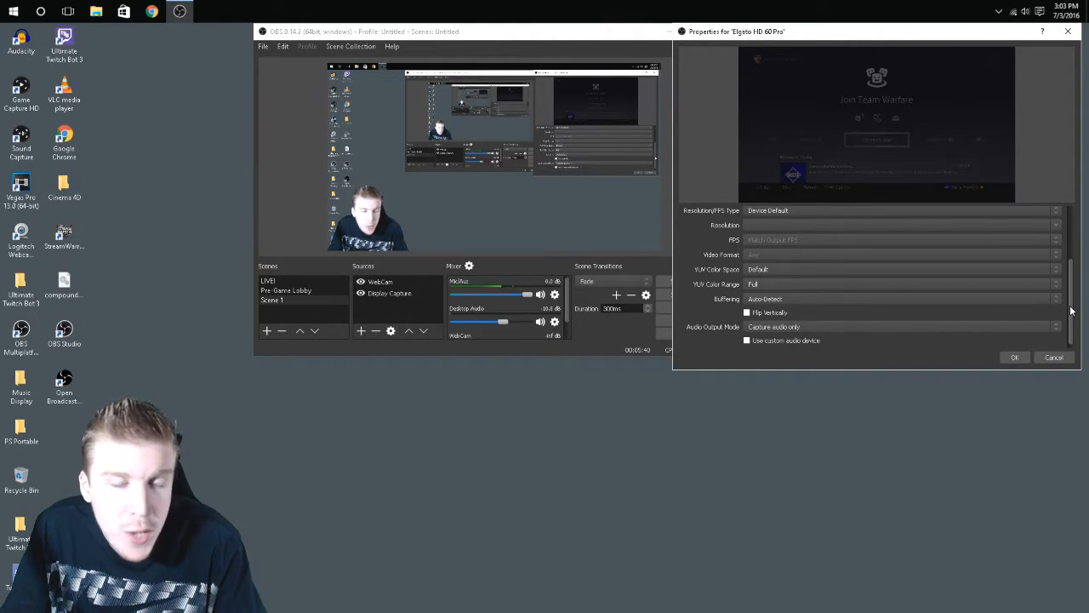
{"action": "scroll", "coordinate": [1072, 309], "scroll_direction": "down", "scroll_amount": 1}
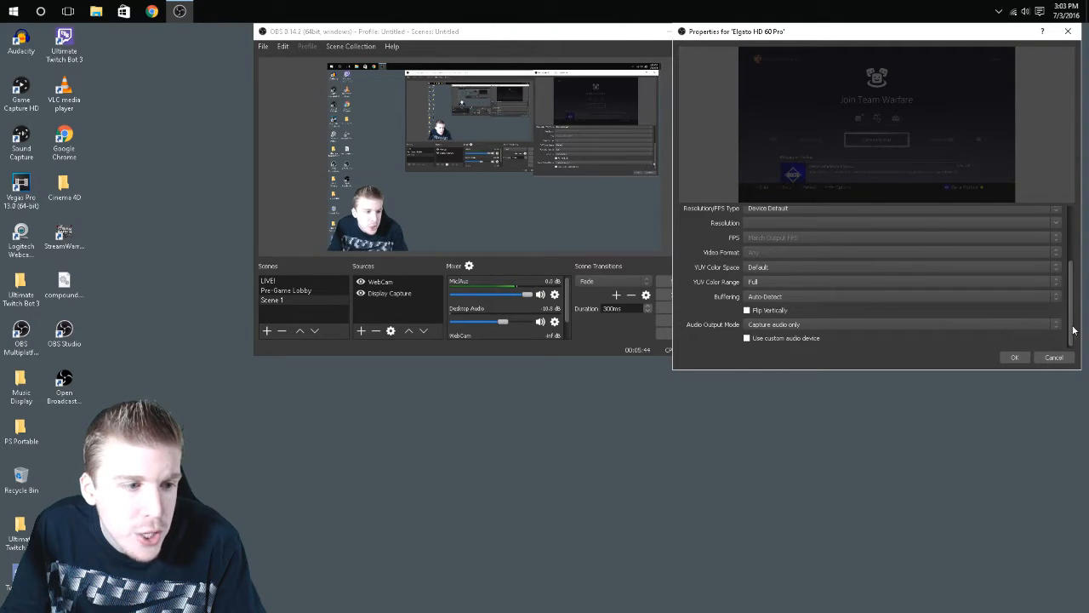
{"action": "left_click_drag", "start_coordinate": [1069, 328], "coordinate": [1067, 295]}
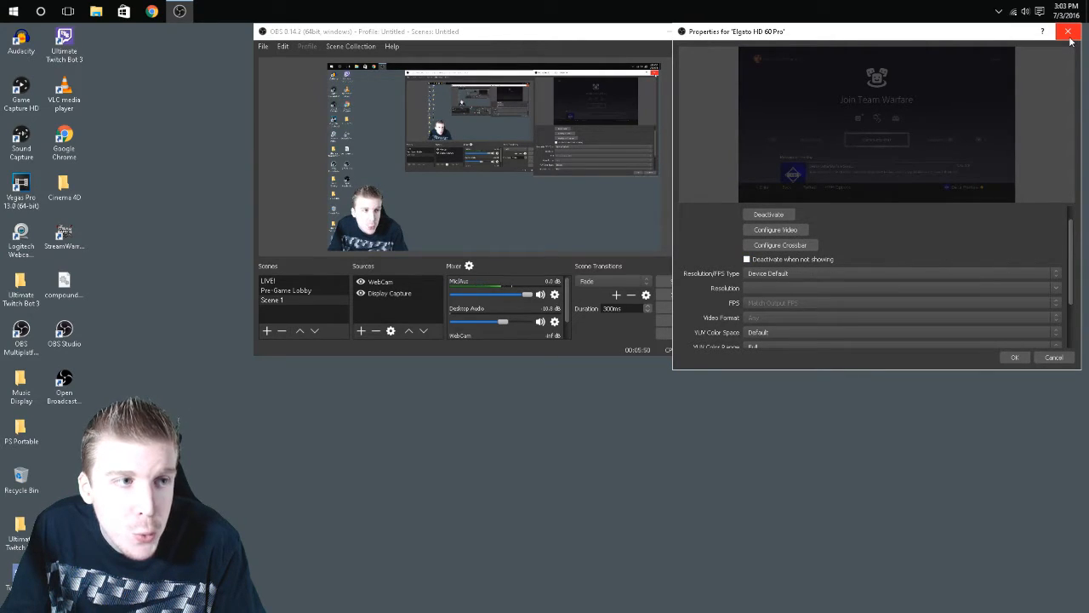
{"action": "scroll", "coordinate": [994, 265], "scroll_direction": "up", "scroll_amount": 1}
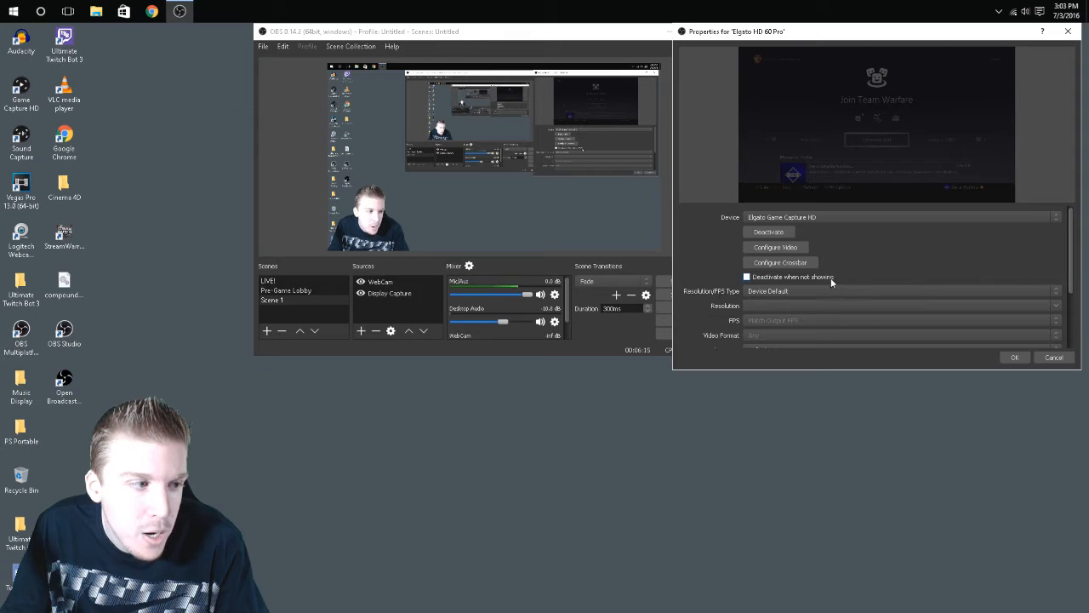
Inspect the Elgato device's video configuration and its profile choices, and close it together with the source properties.
{"action": "left_click", "coordinate": [774, 249]}
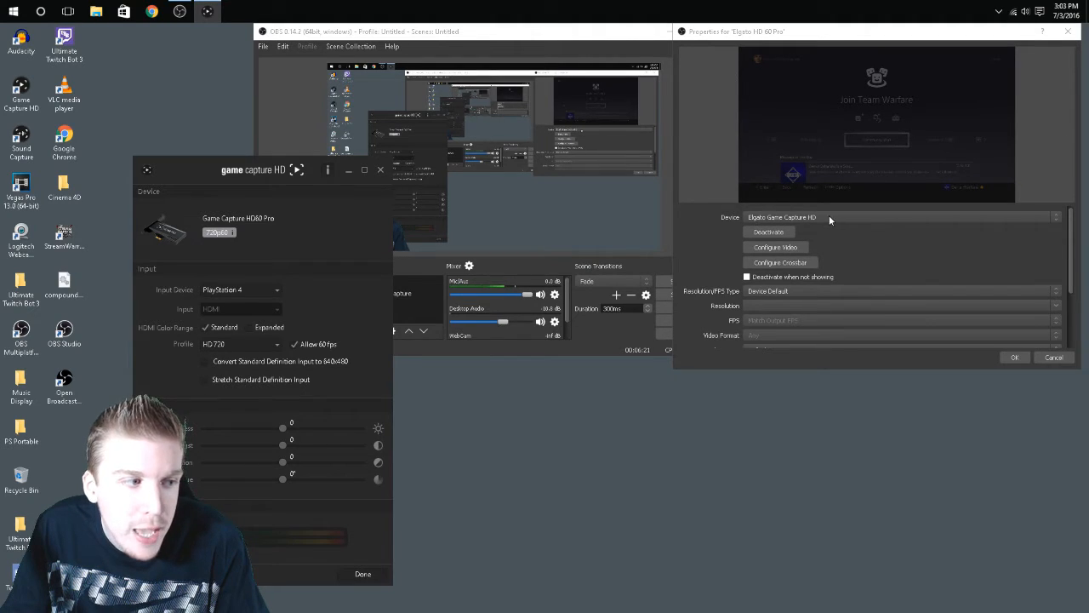
{"action": "left_click_drag", "start_coordinate": [254, 175], "coordinate": [528, 44]}
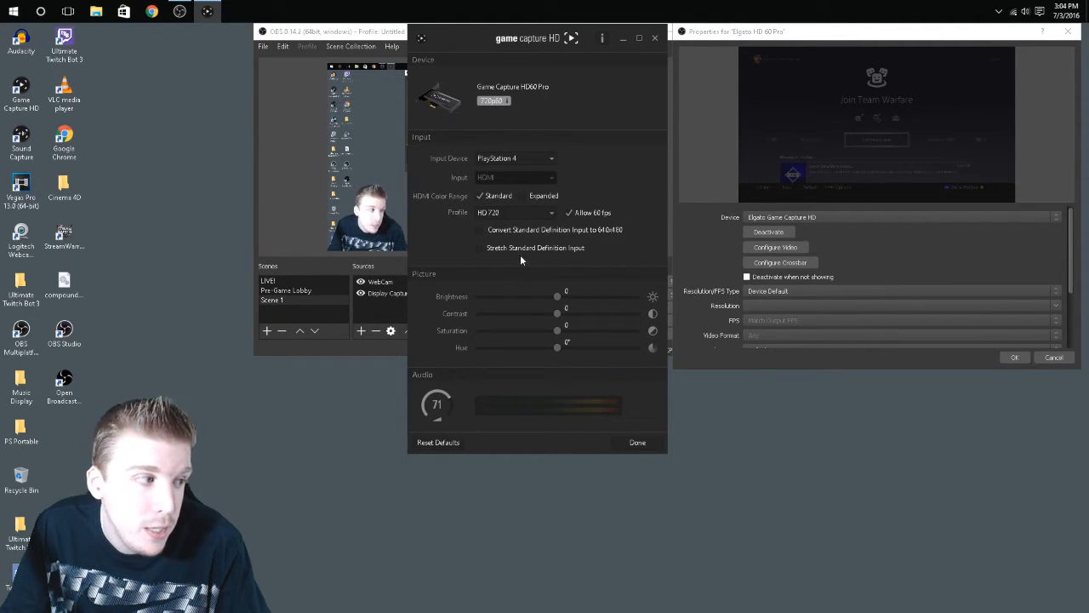
{"action": "left_click", "coordinate": [553, 211]}
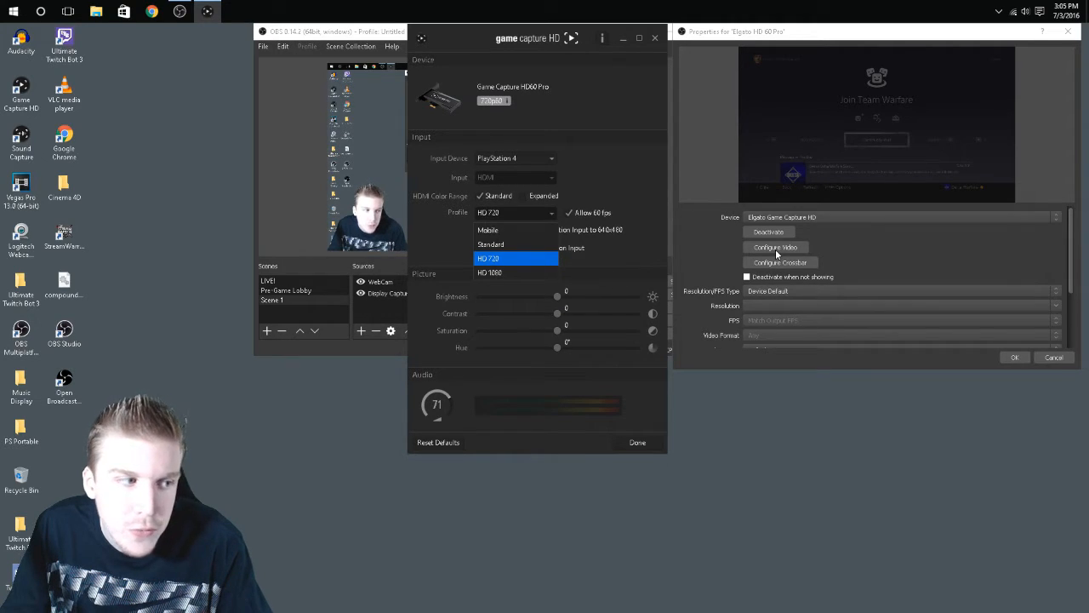
{"action": "left_click", "coordinate": [619, 251]}
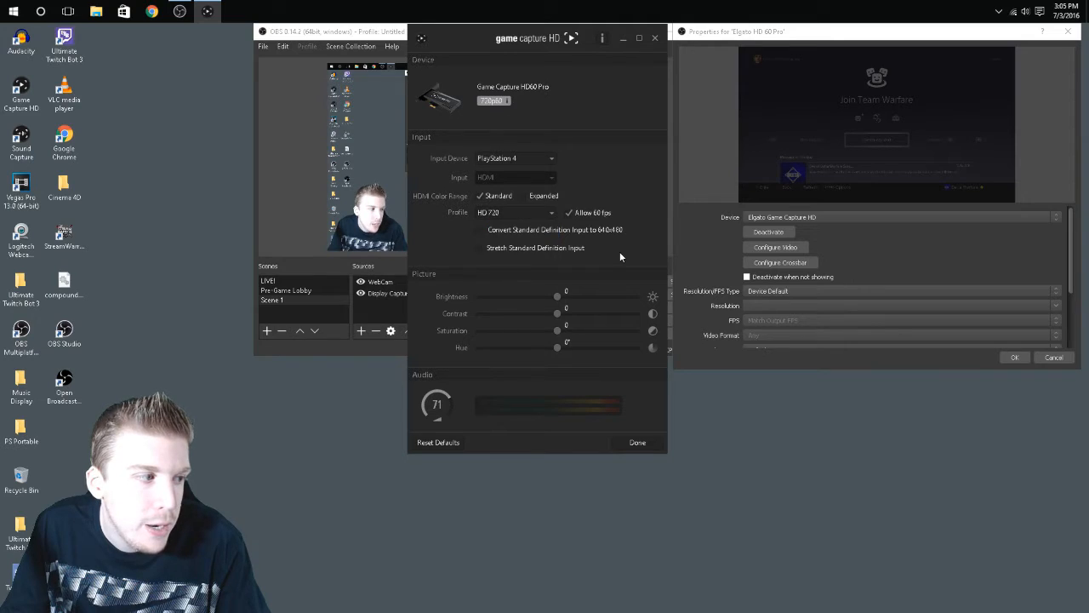
{"action": "left_click", "coordinate": [654, 40]}
{"action": "left_click", "coordinate": [1068, 31]}
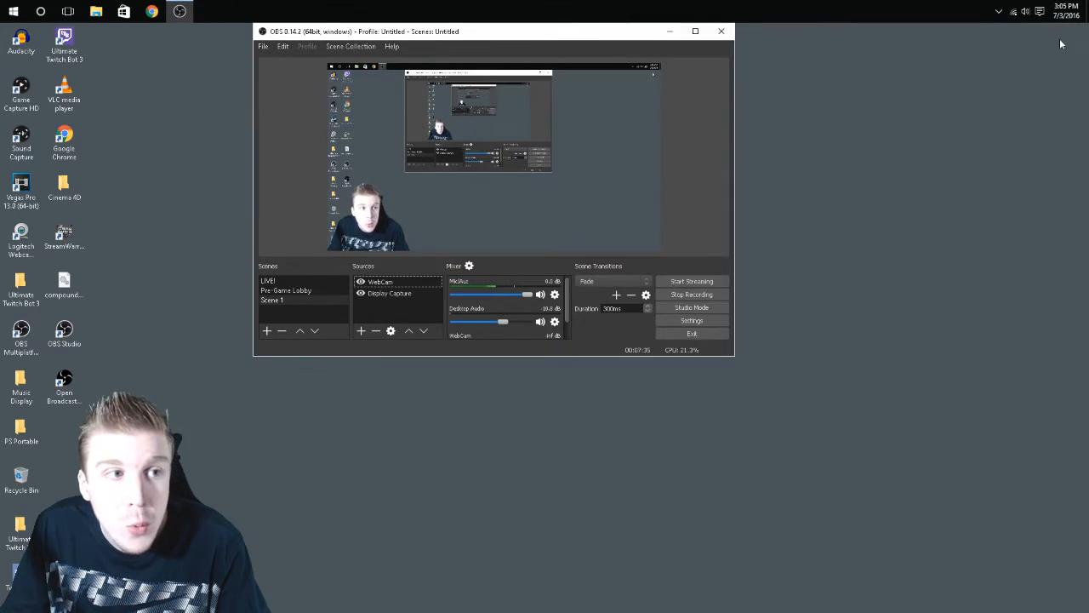
Open the program settings beside the main window and inspect the theme choices in the general settings.
{"action": "left_click", "coordinate": [686, 322]}
{"action": "left_click_drag", "start_coordinate": [535, 42], "coordinate": [849, 49]}
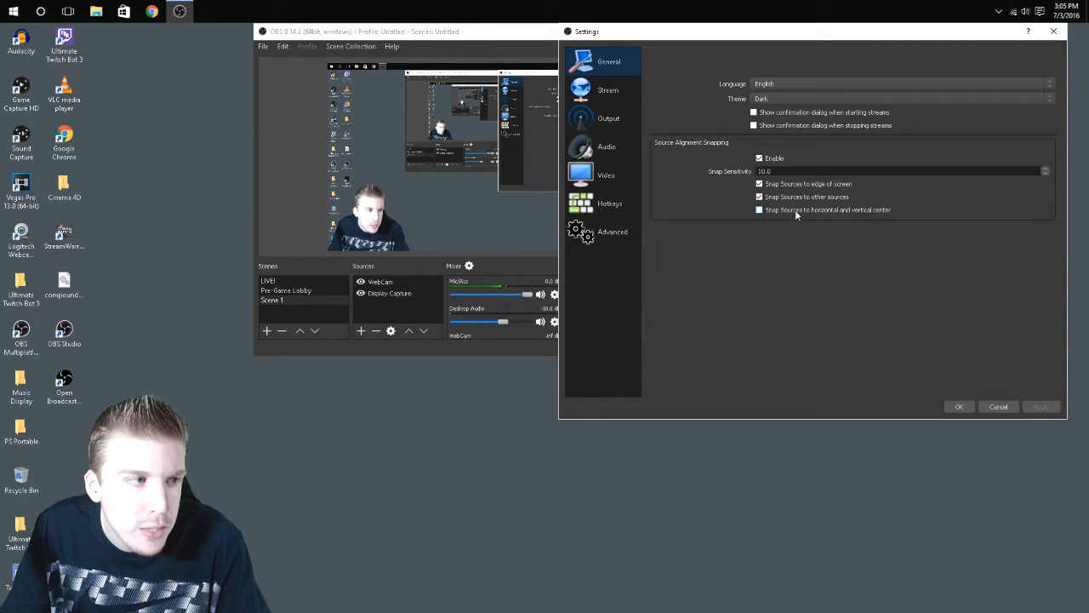
{"action": "left_click", "coordinate": [780, 98]}
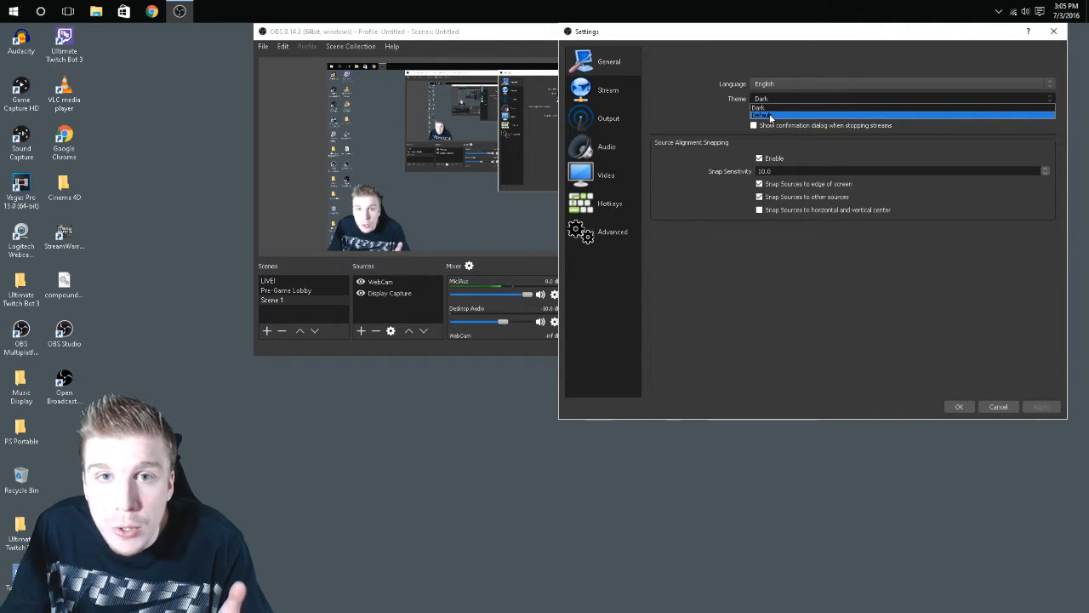
{"action": "left_click", "coordinate": [749, 269]}
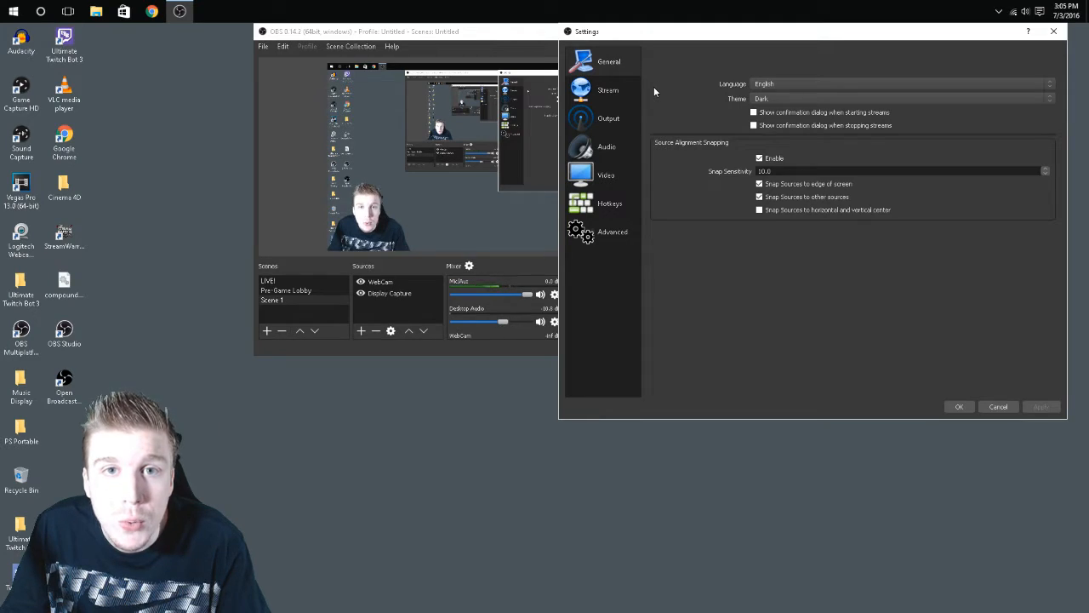
Examine the stream settings, including the available streaming services and the YouTube ingest server choices.
{"action": "left_click", "coordinate": [607, 90]}
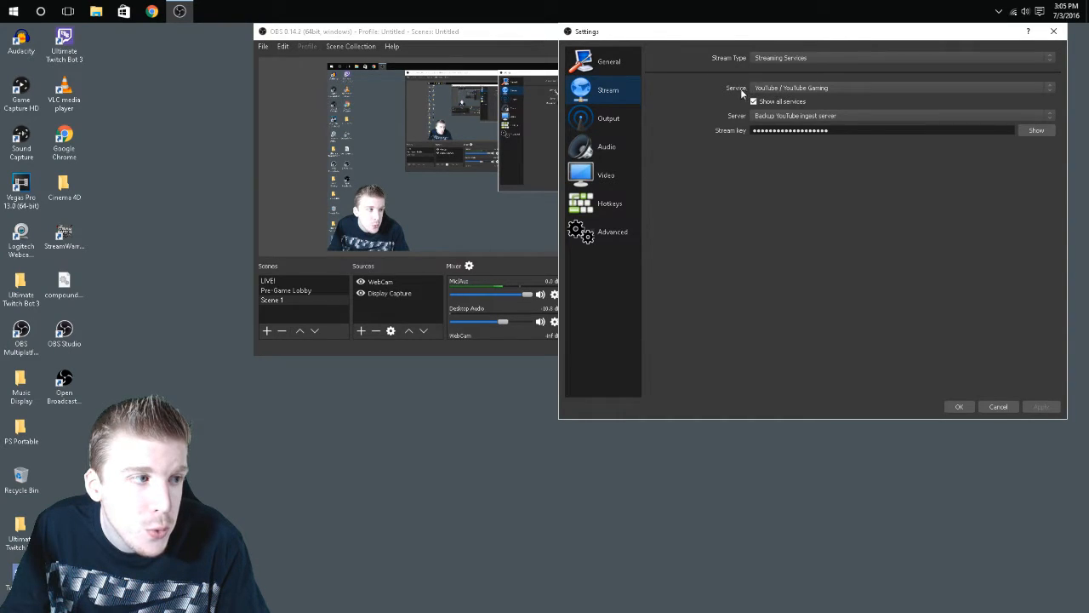
{"action": "left_click", "coordinate": [963, 89]}
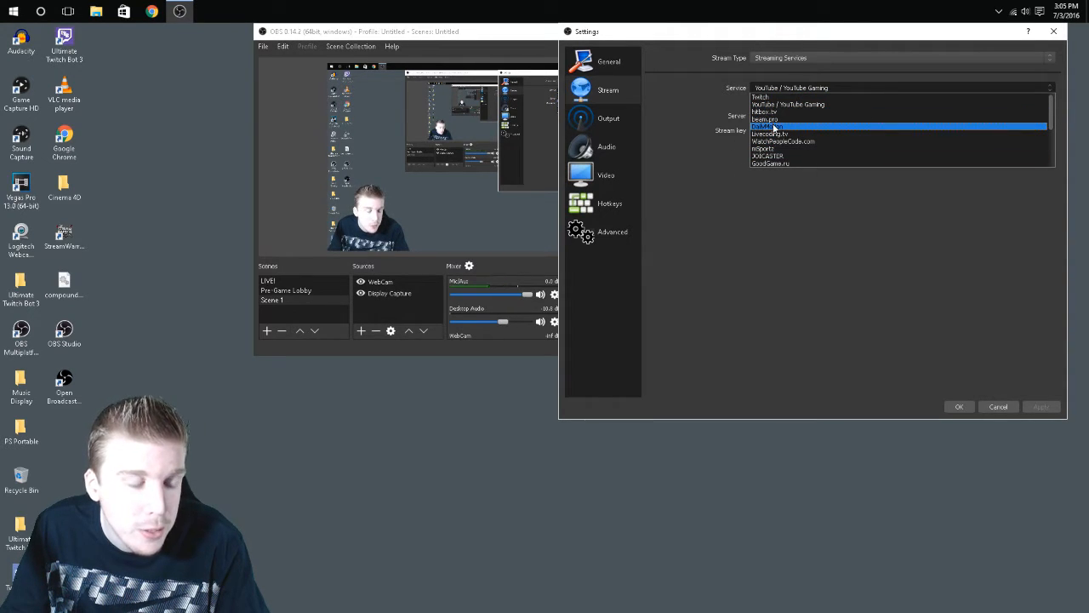
{"action": "left_click", "coordinate": [793, 238]}
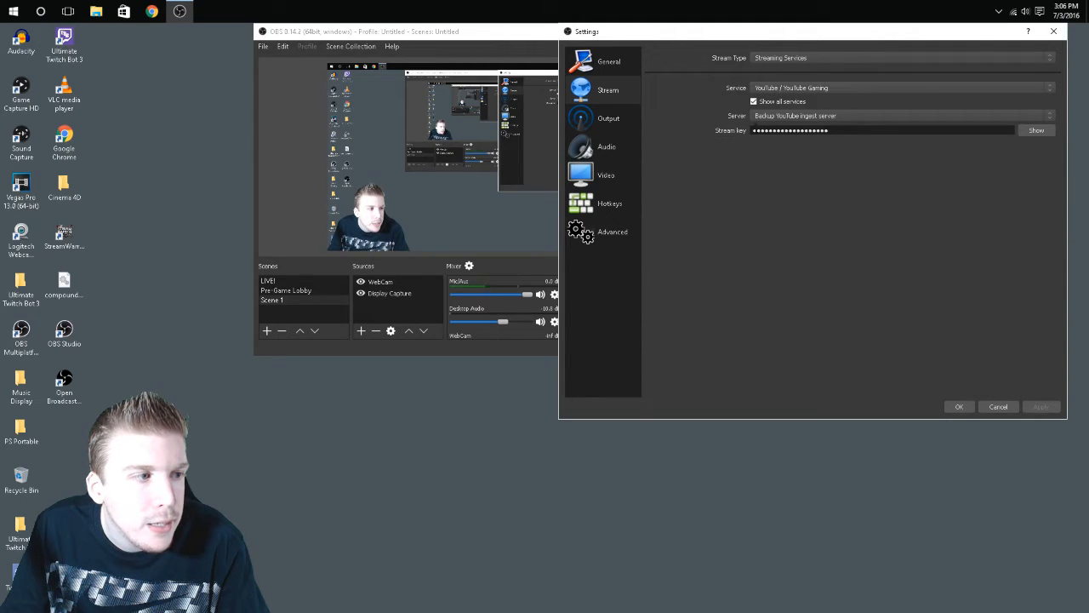
{"action": "left_click", "coordinate": [758, 117]}
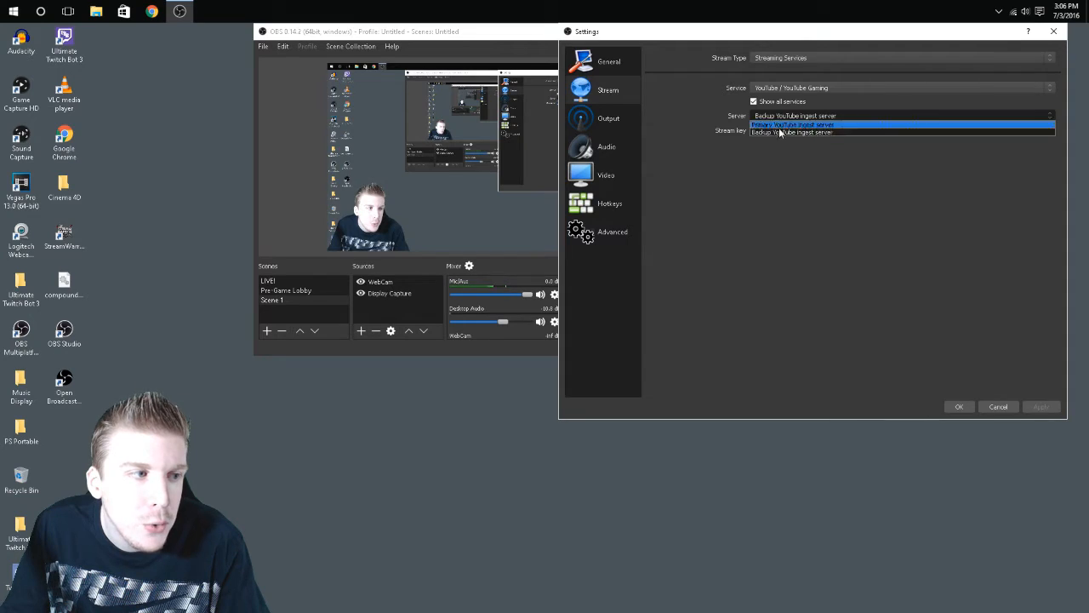
{"action": "left_click", "coordinate": [820, 190]}
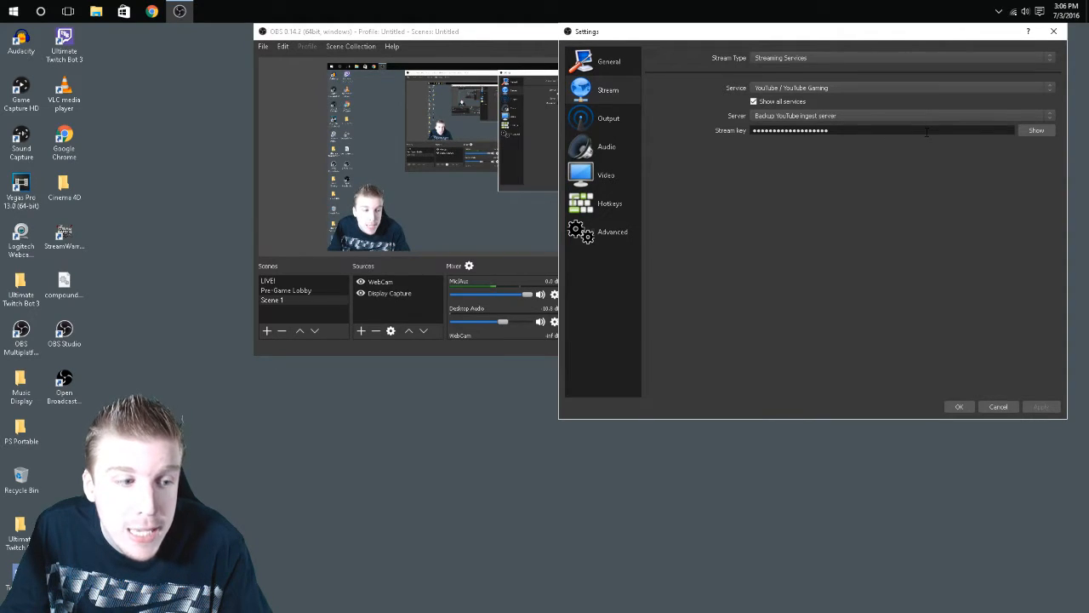
{"action": "left_click", "coordinate": [1038, 407]}
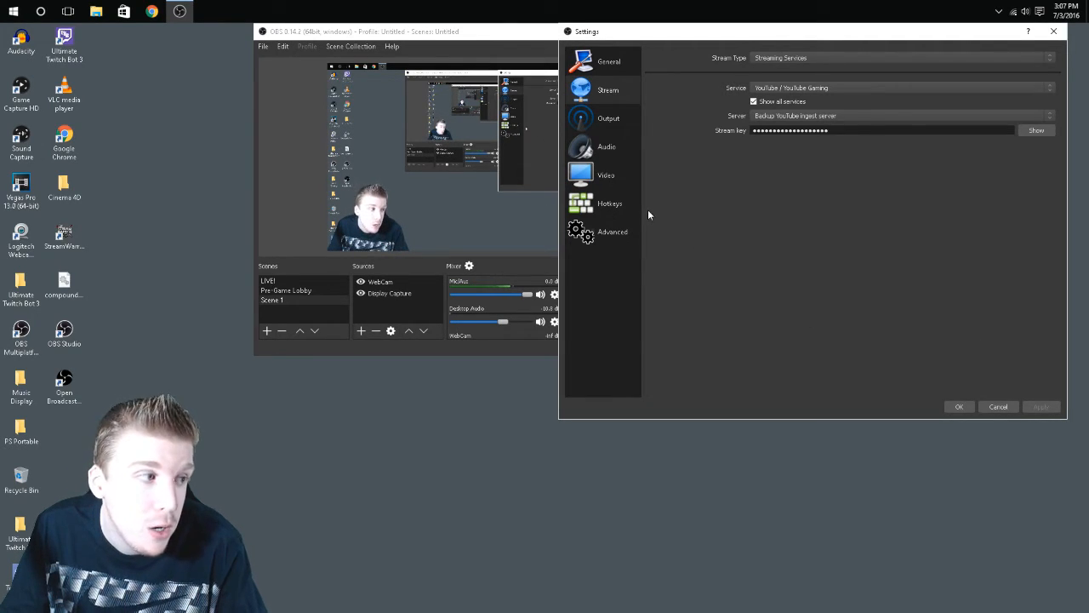
Inspect the video bitrate and the encoder choices in the streaming output settings.
{"action": "left_click", "coordinate": [608, 124]}
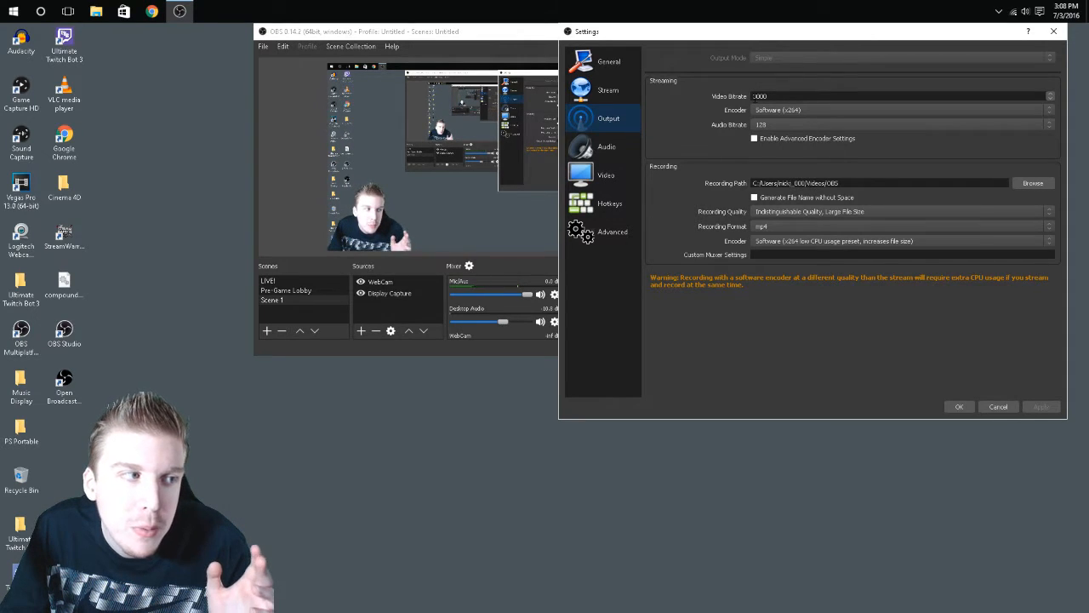
{"action": "double_click", "coordinate": [760, 96]}
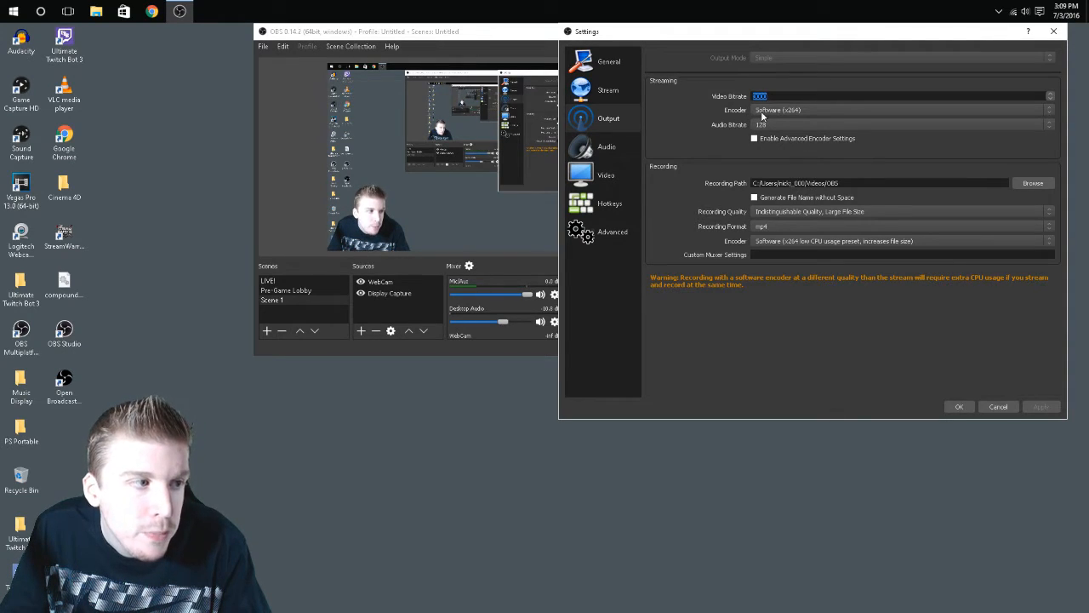
{"action": "left_click", "coordinate": [766, 113]}
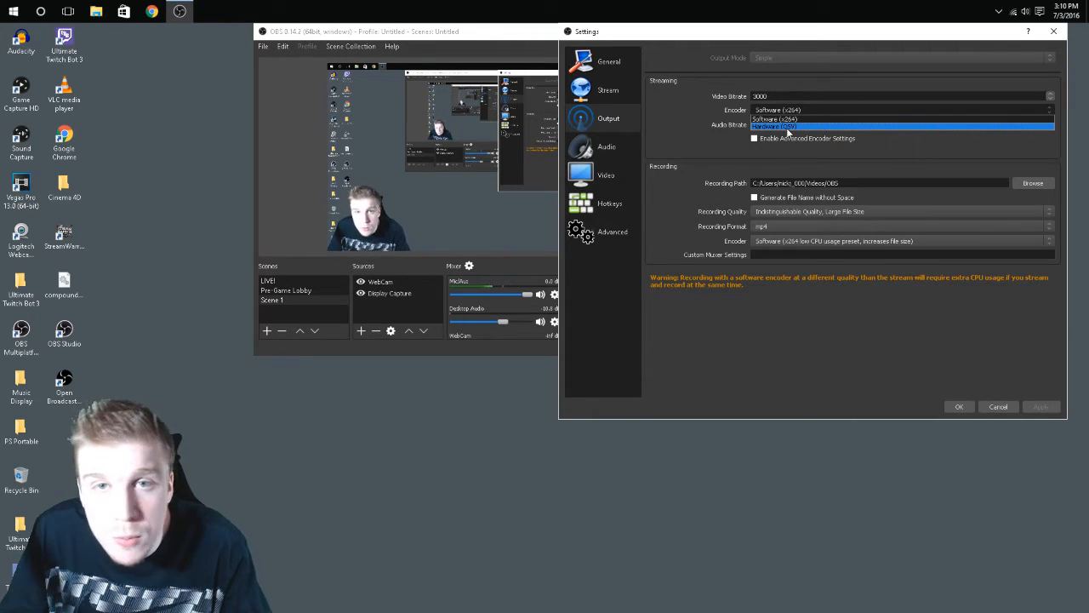
{"action": "left_click", "coordinate": [697, 118]}
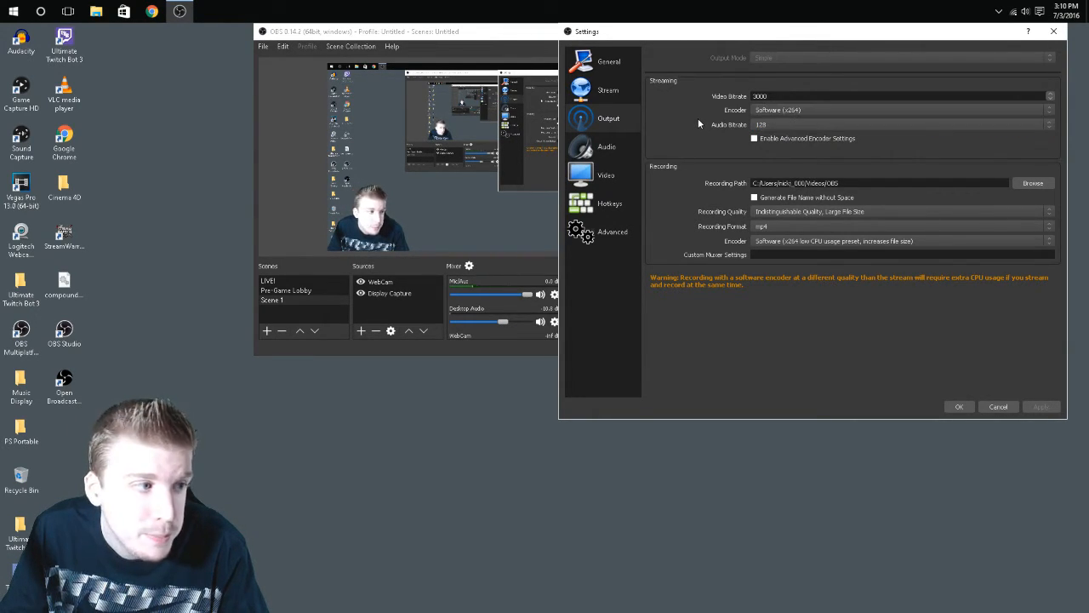
Examine the audio bitrate choices available for the streaming output.
{"action": "left_click", "coordinate": [760, 128]}
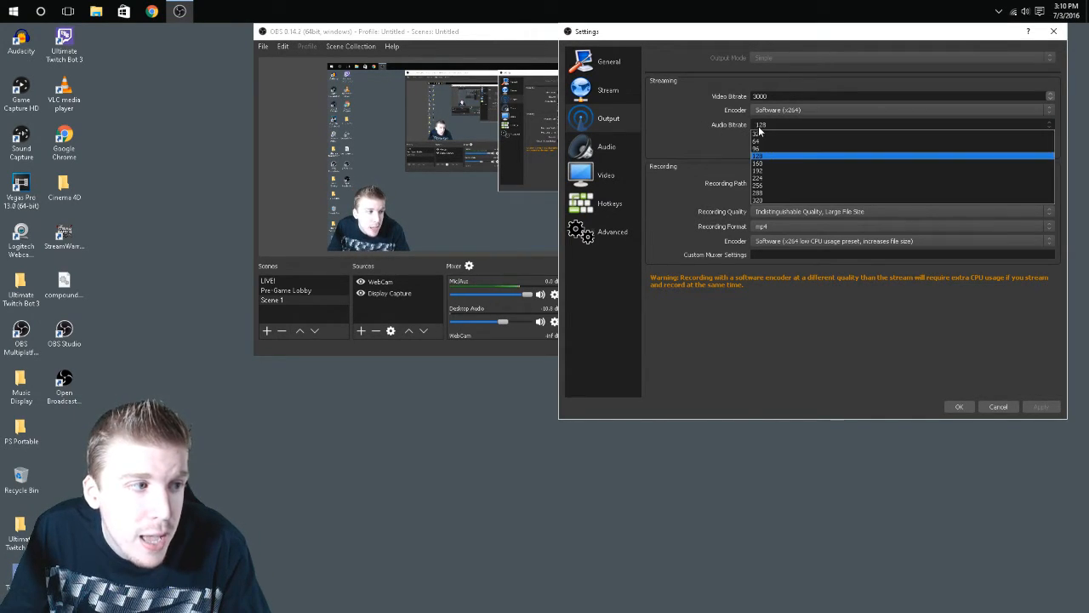
{"action": "left_click", "coordinate": [711, 149]}
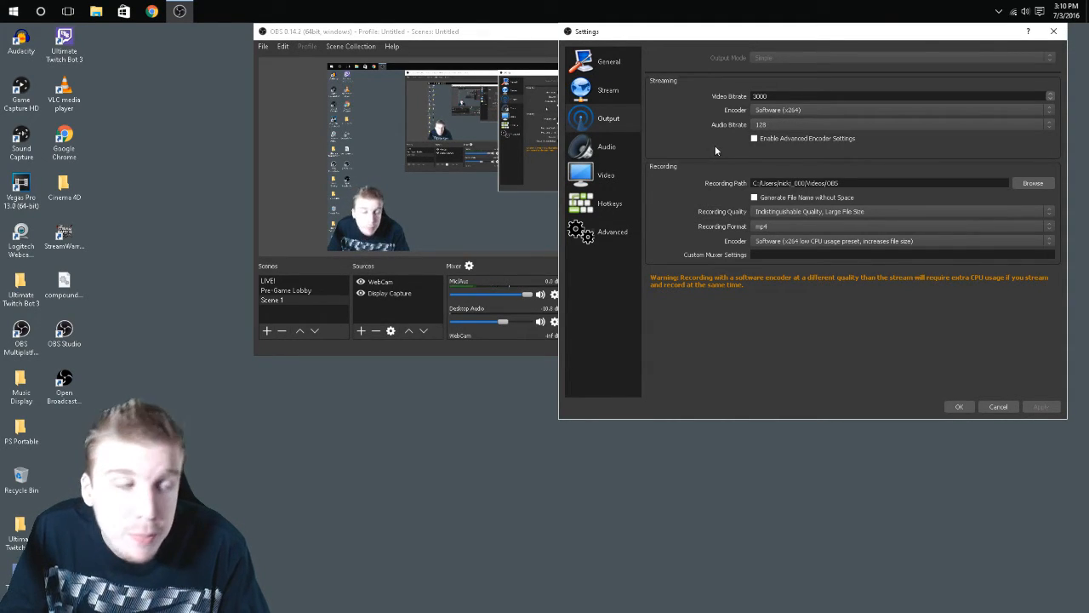
{"action": "left_click", "coordinate": [766, 128]}
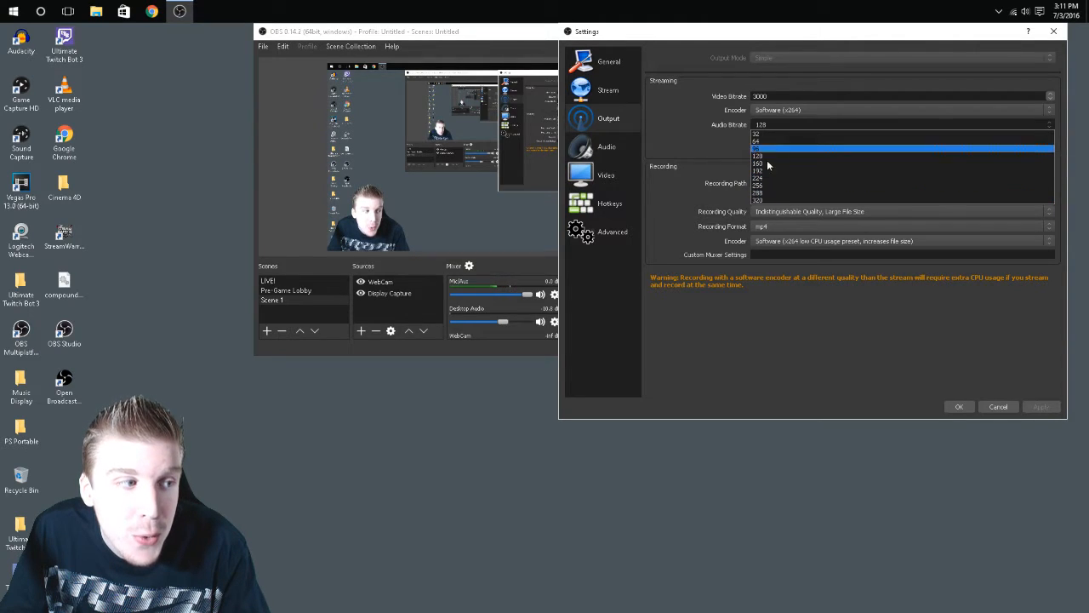
{"action": "left_click", "coordinate": [724, 141]}
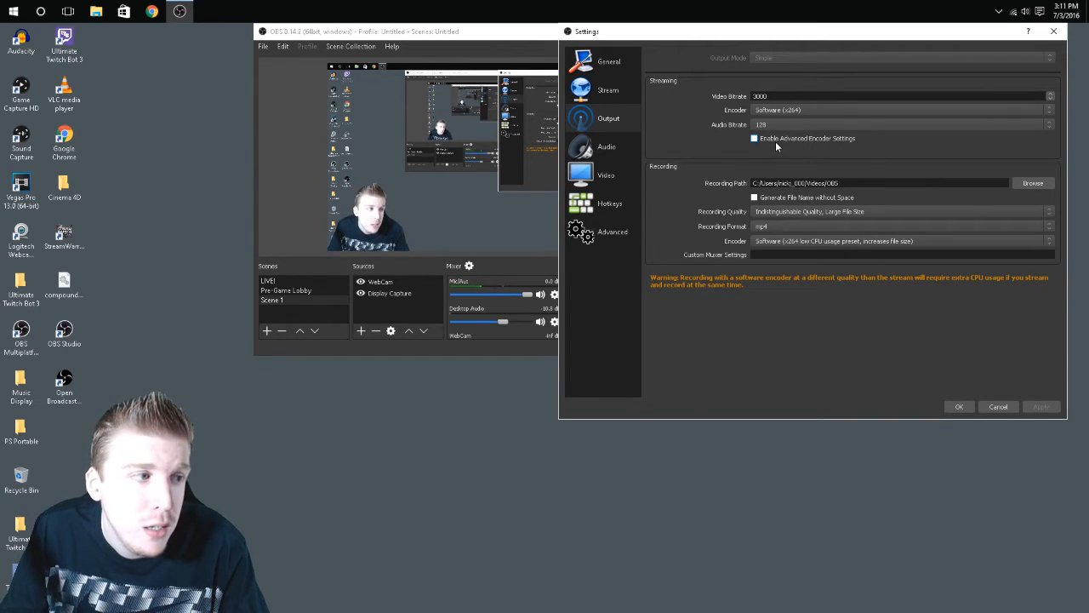
{"action": "left_click", "coordinate": [782, 124]}
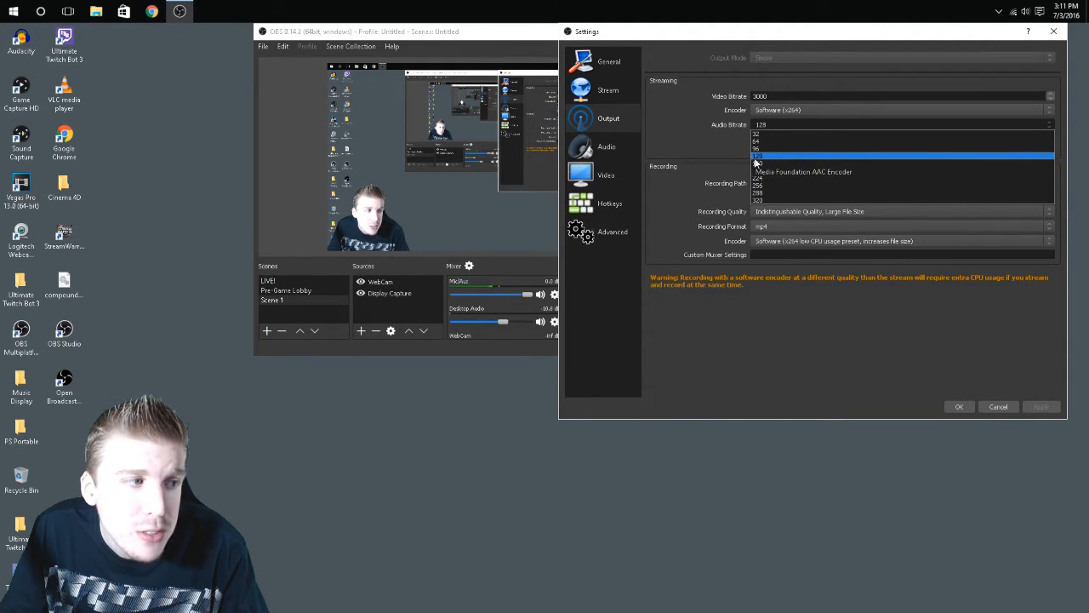
{"action": "left_click", "coordinate": [725, 154]}
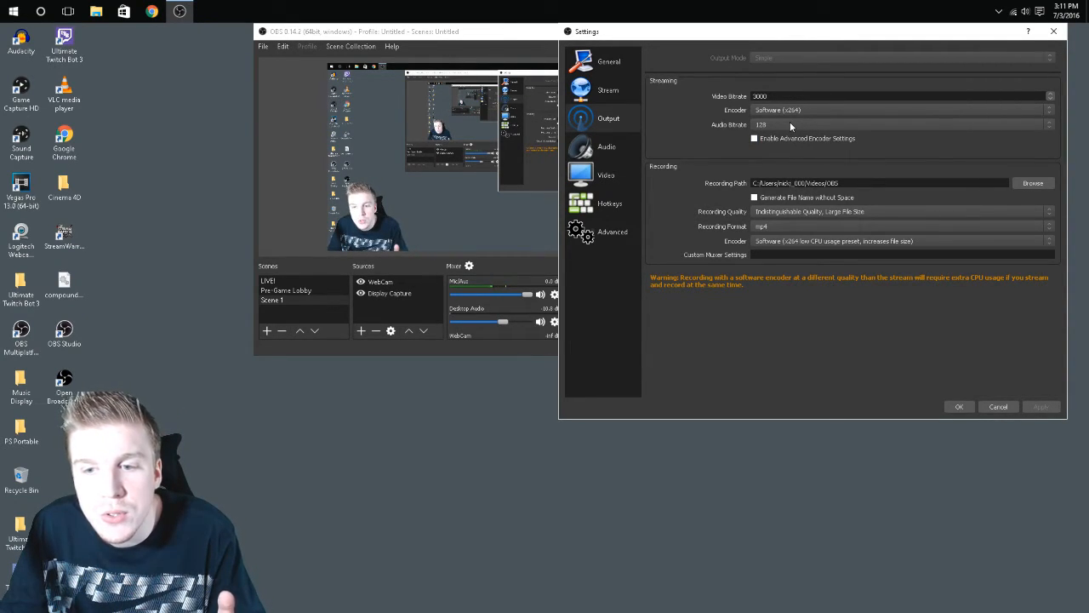
{"action": "left_click", "coordinate": [778, 126]}
{"action": "left_click", "coordinate": [721, 107]}
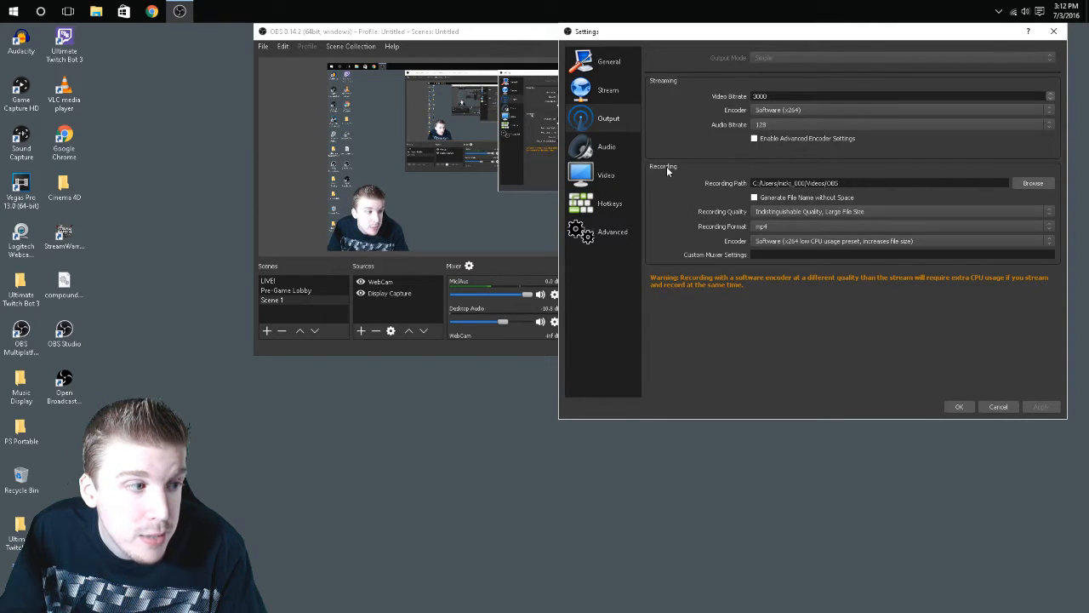
Browse for the recording directory to view the possible save locations, and close the folder selection without changing the path.
{"action": "left_click", "coordinate": [1029, 184]}
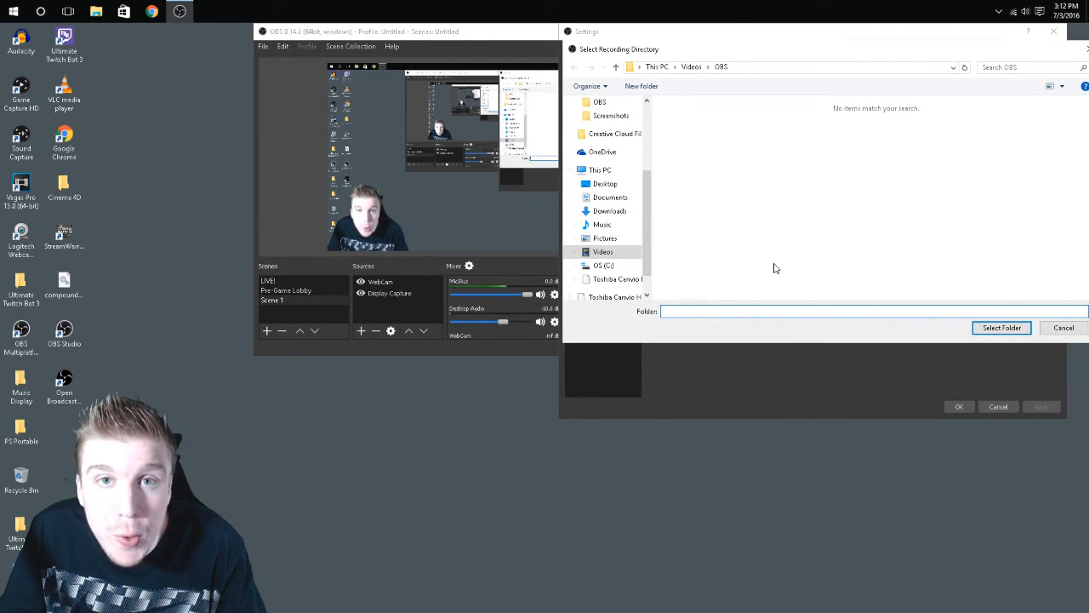
{"action": "left_click_drag", "start_coordinate": [998, 51], "coordinate": [983, 50]}
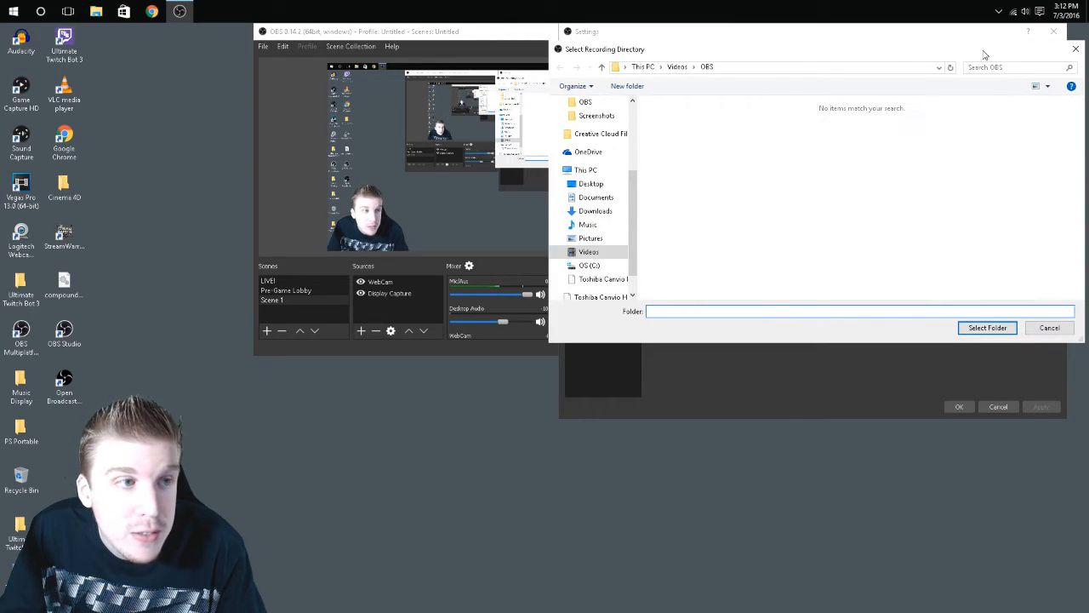
{"action": "left_click", "coordinate": [1076, 49]}
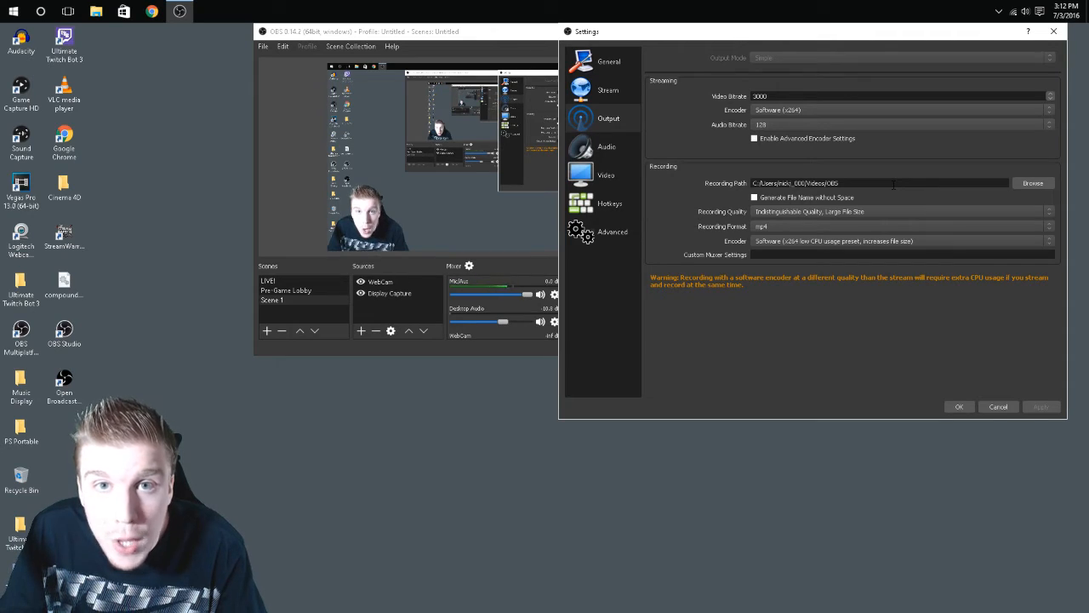
{"action": "left_click", "coordinate": [1028, 184]}
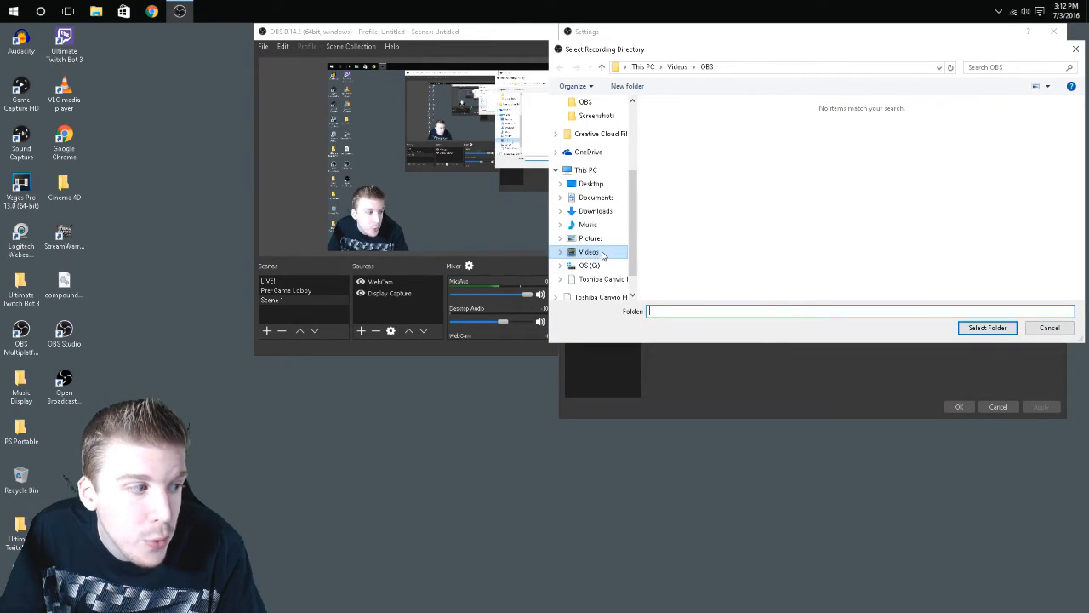
{"action": "left_click", "coordinate": [1075, 48]}
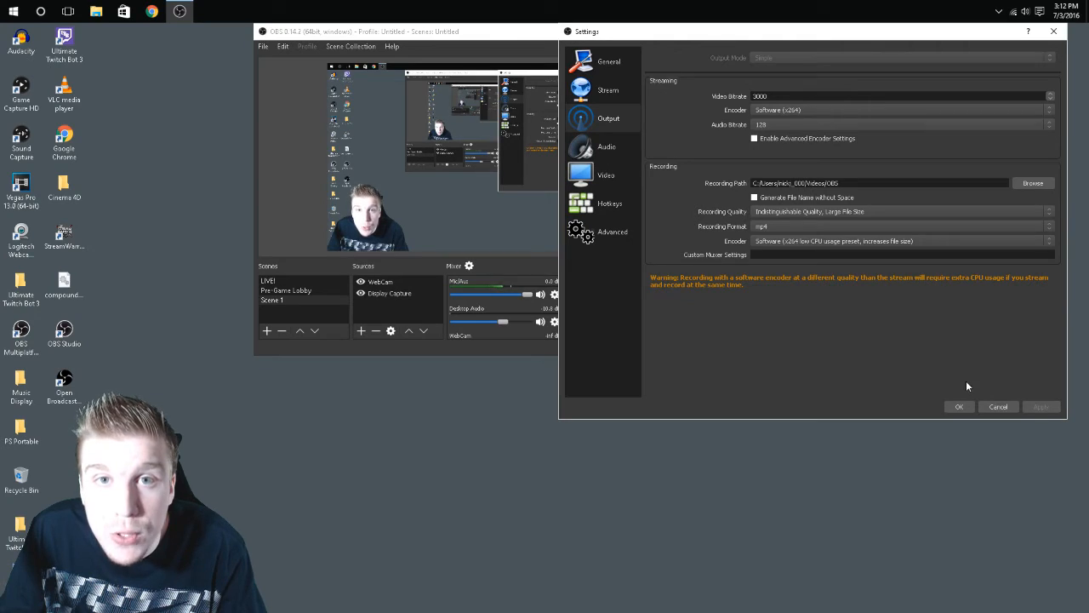
Examine the recording quality choices and the recording encoder choices in the output settings.
{"action": "left_click", "coordinate": [779, 212]}
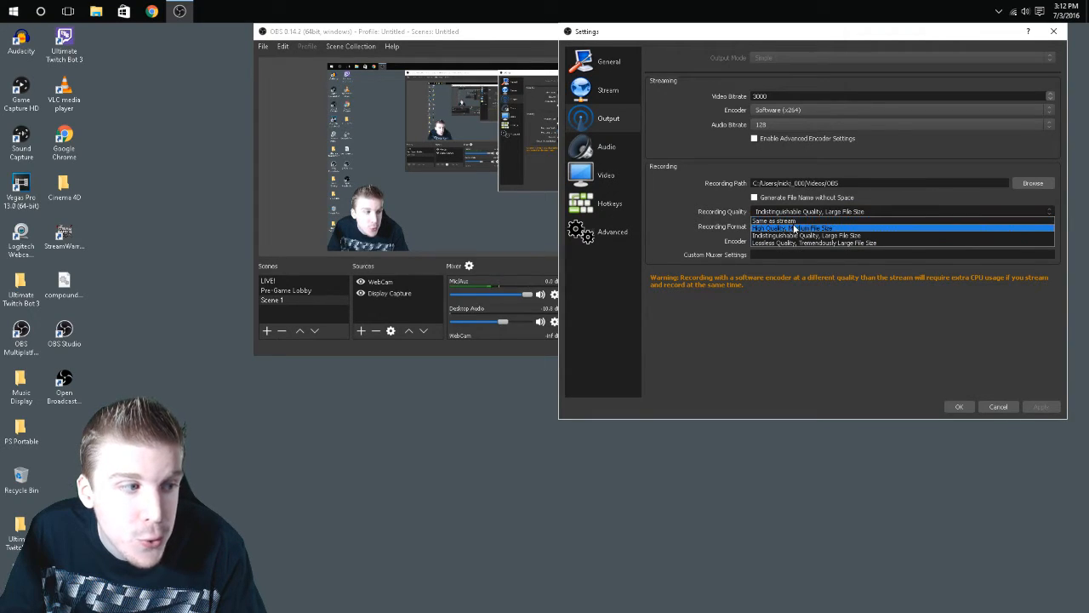
{"action": "left_click", "coordinate": [718, 225]}
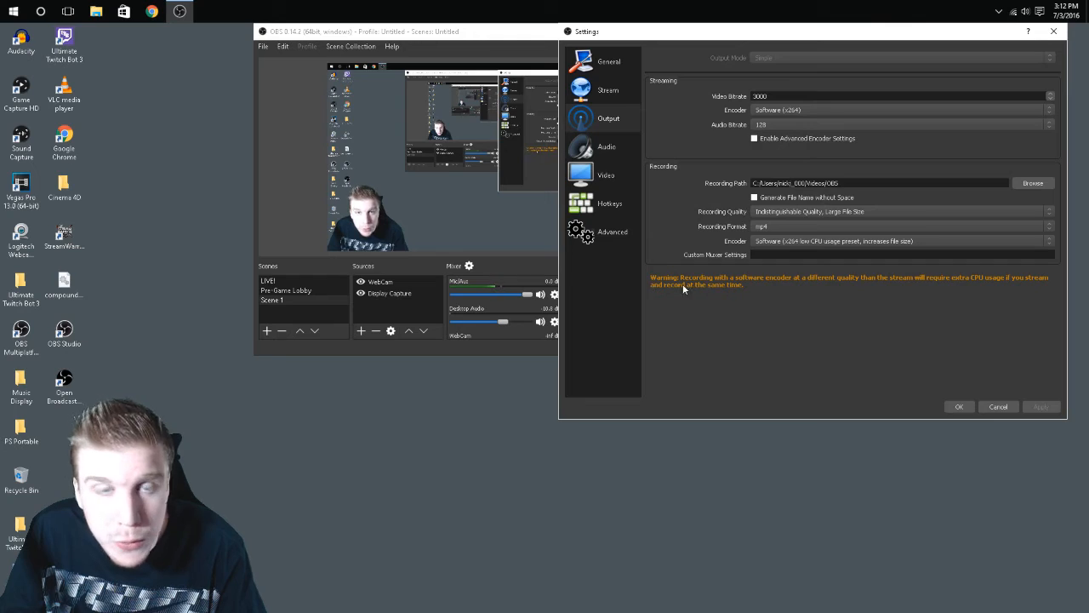
{"action": "left_click", "coordinate": [757, 212]}
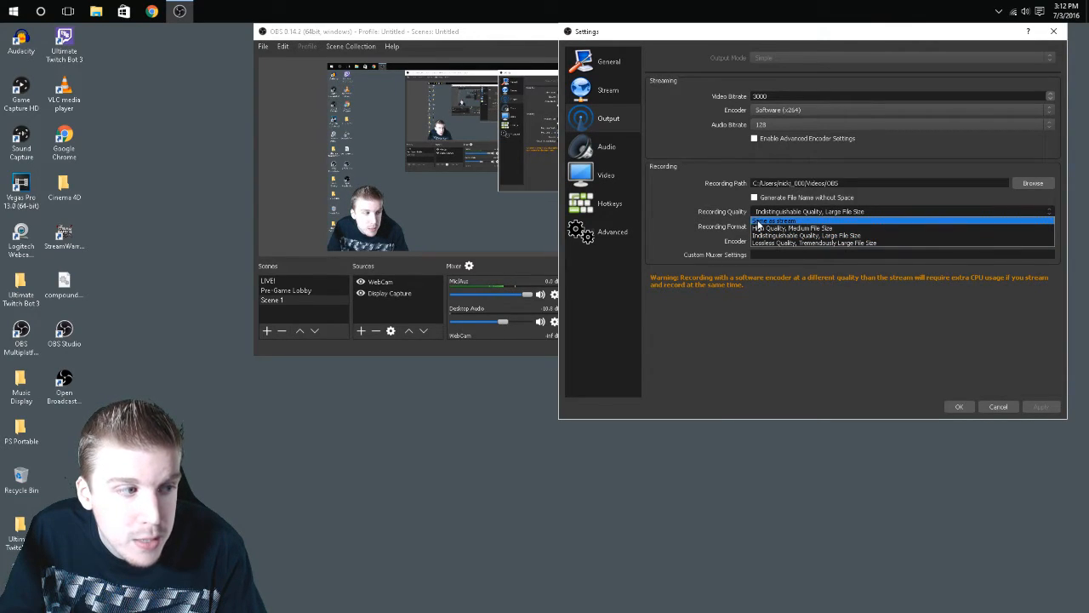
{"action": "left_click", "coordinate": [691, 222]}
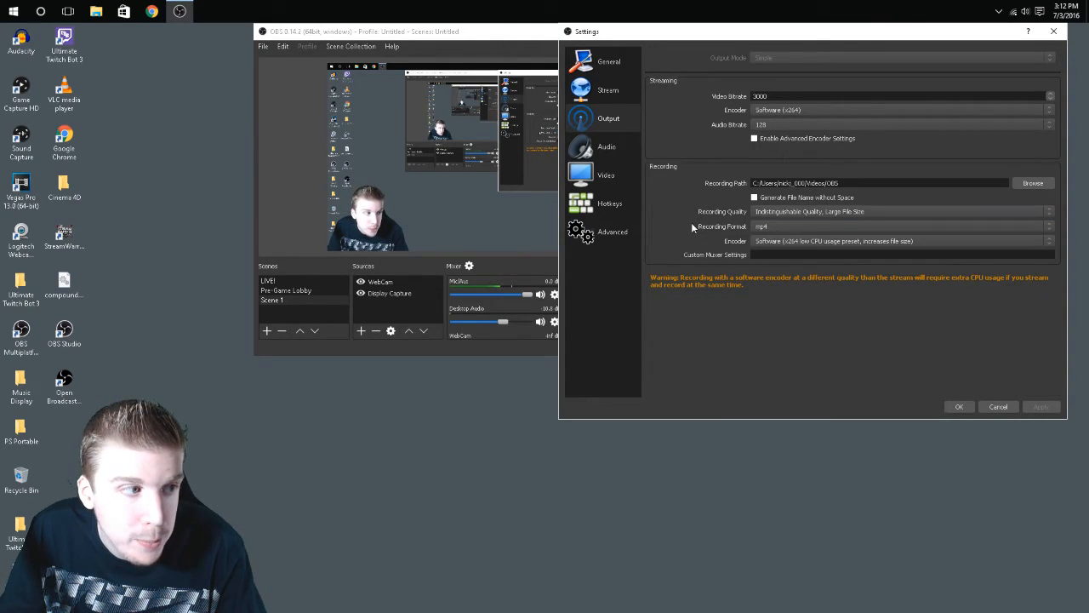
{"action": "left_click", "coordinate": [774, 217]}
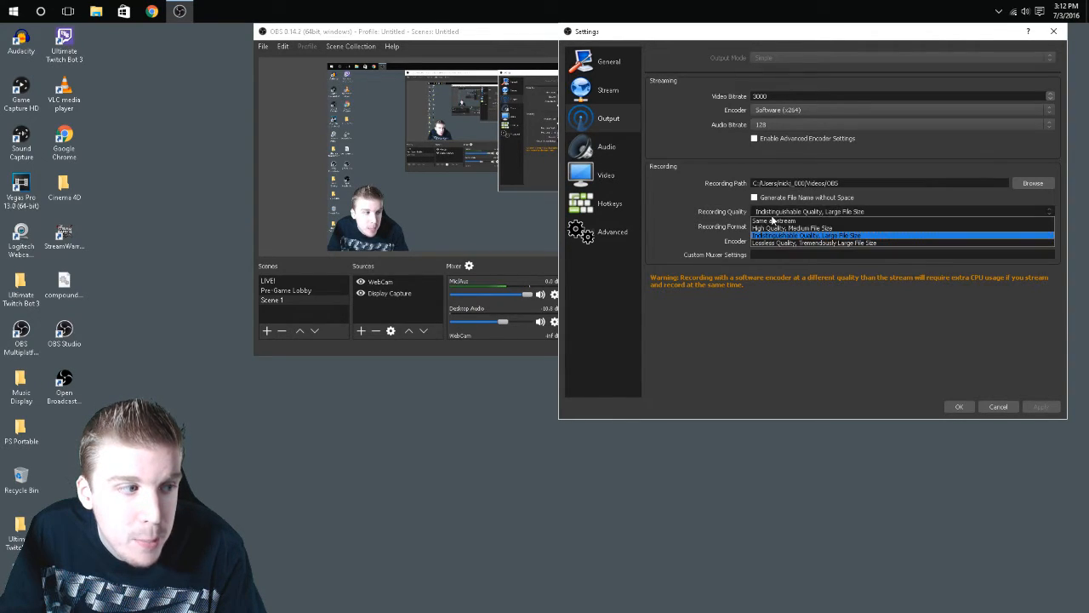
{"action": "left_click", "coordinate": [717, 207]}
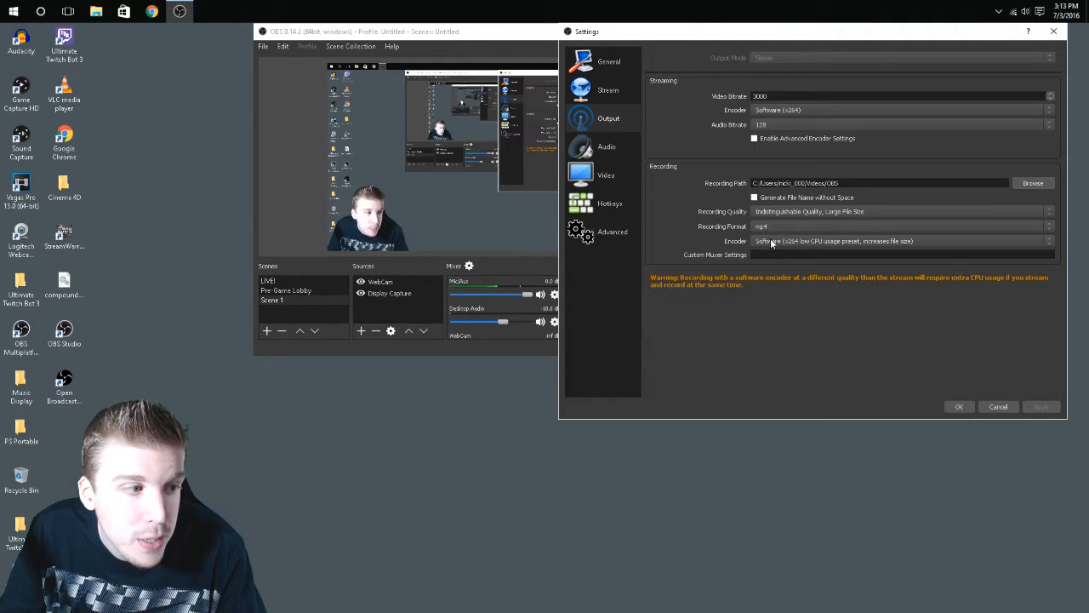
{"action": "left_click", "coordinate": [800, 240]}
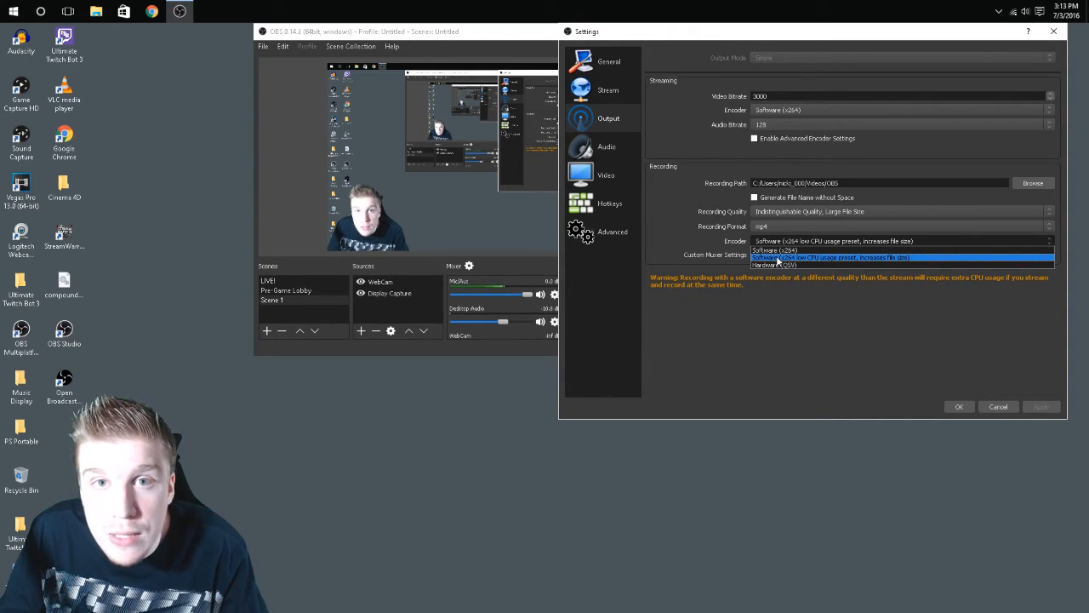
{"action": "left_click", "coordinate": [701, 250]}
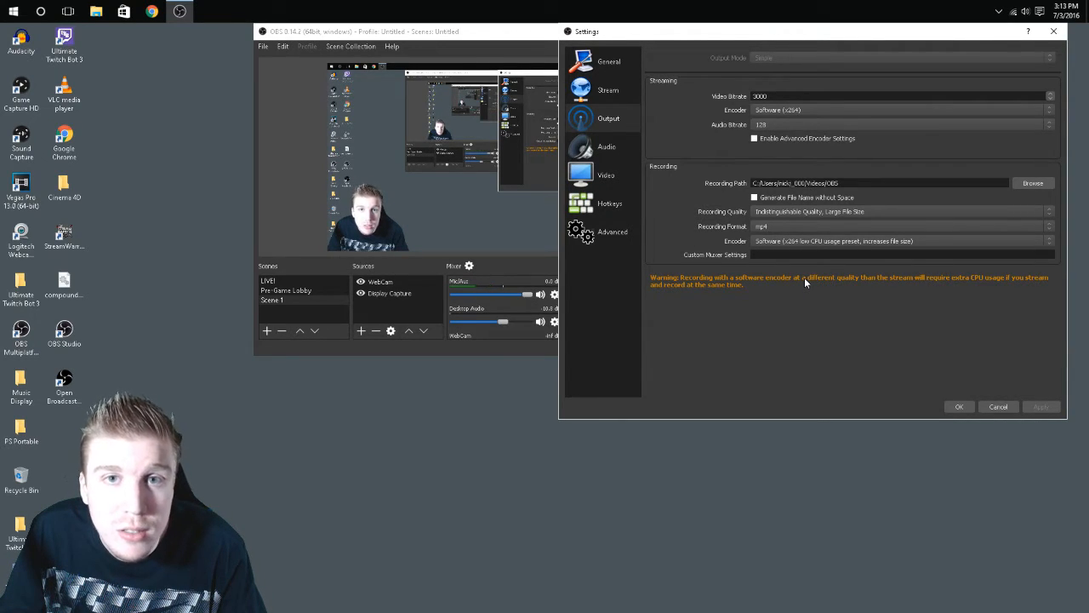
Examine the sample rate choices in the audio settings, keeping 44.1khz selected.
{"action": "left_click", "coordinate": [610, 150]}
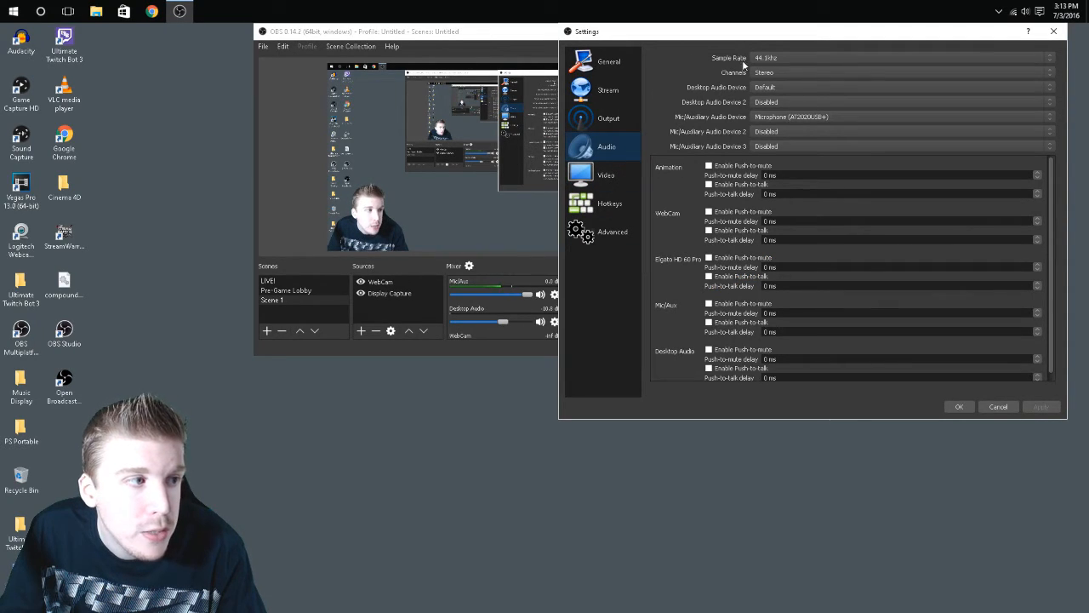
{"action": "left_click", "coordinate": [767, 60]}
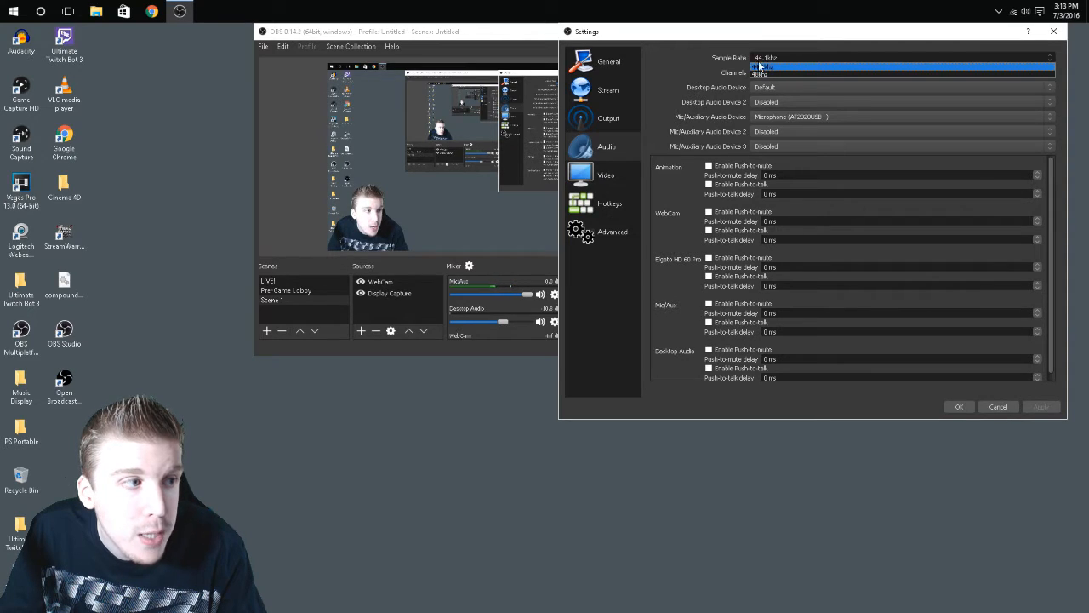
{"action": "left_click", "coordinate": [766, 66]}
{"action": "left_click", "coordinate": [766, 58]}
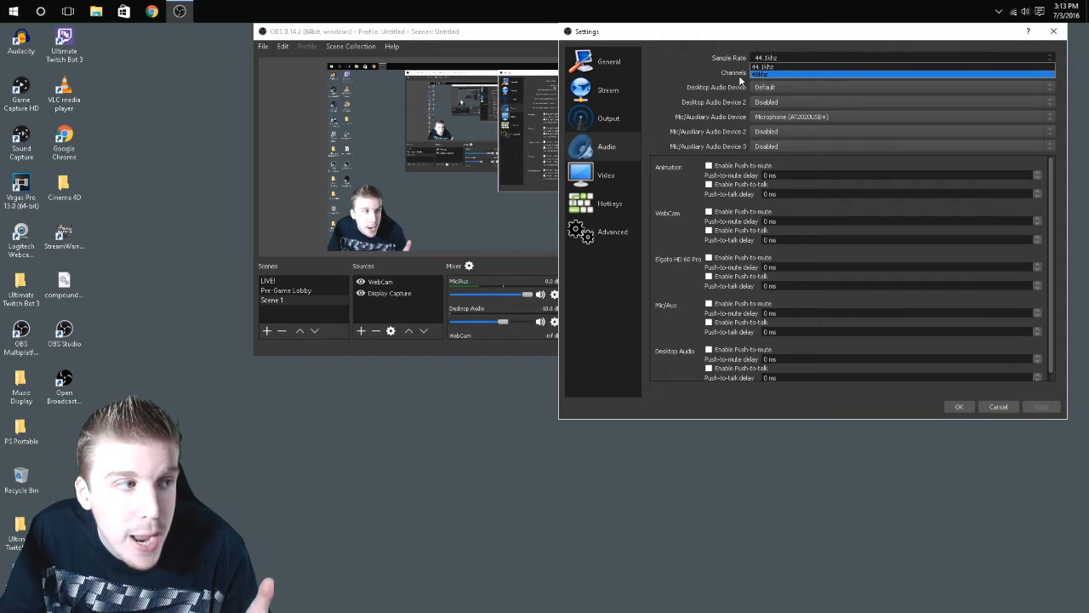
{"action": "left_click", "coordinate": [733, 74]}
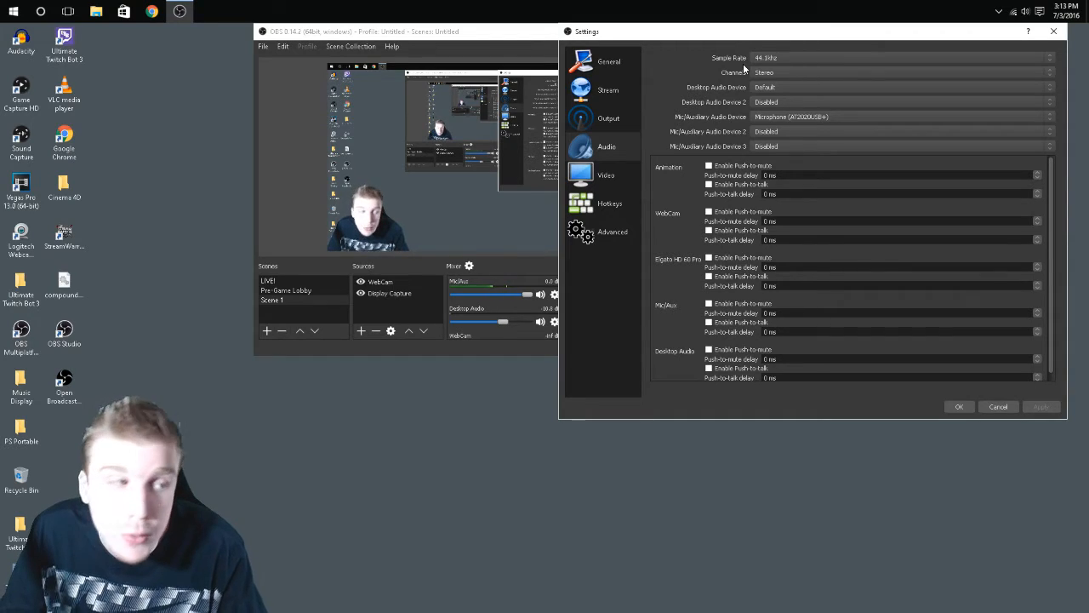
{"action": "left_click", "coordinate": [755, 59]}
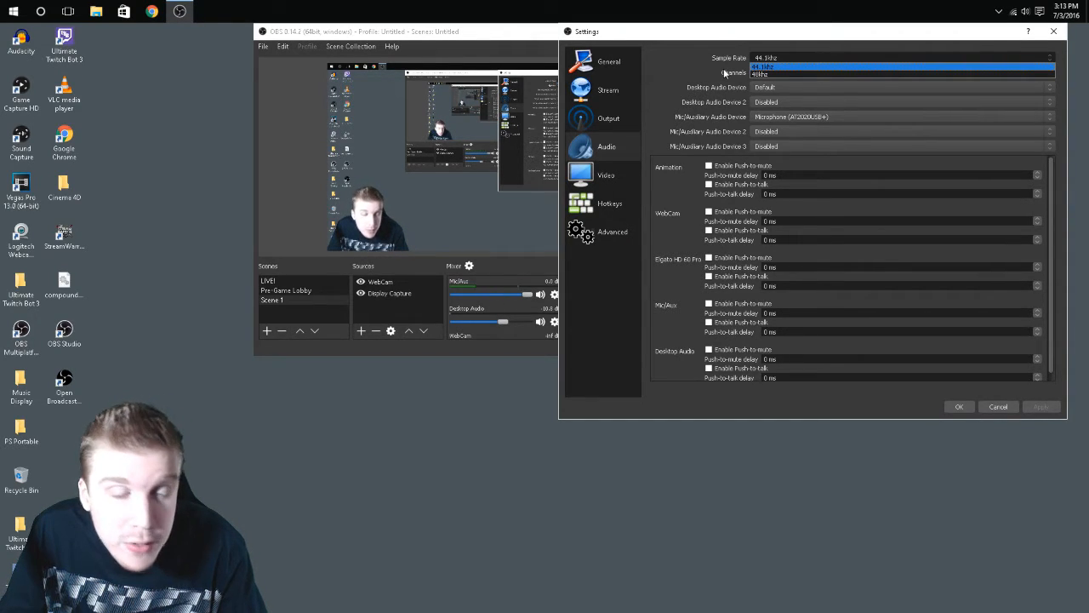
{"action": "left_click", "coordinate": [723, 72]}
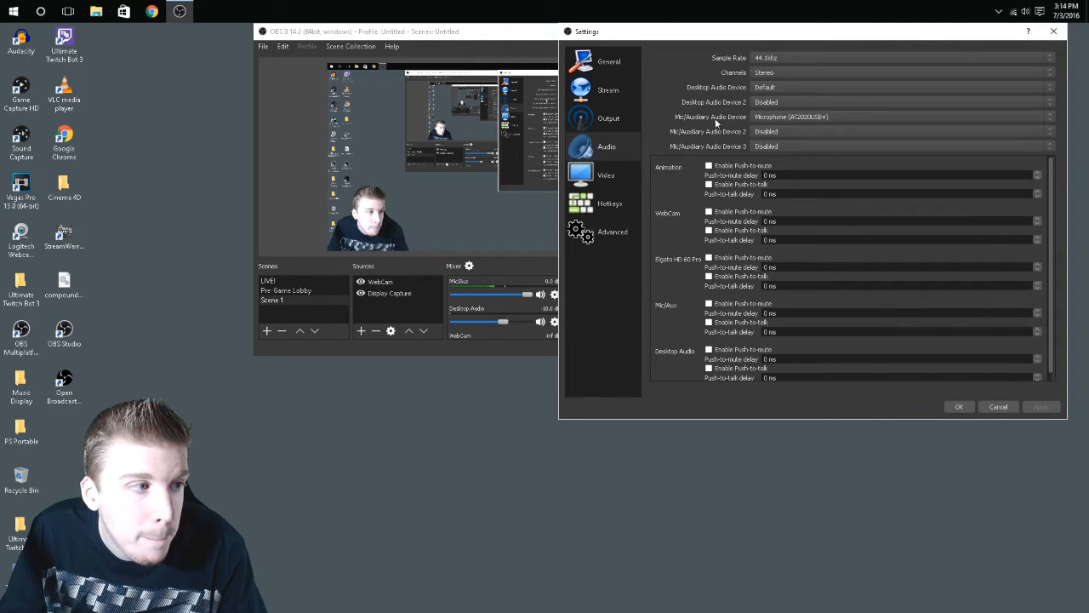
Review the microphone and desktop audio device choices and the per-source push-to-talk options, closing the settings without saving changes.
{"action": "left_click", "coordinate": [770, 119]}
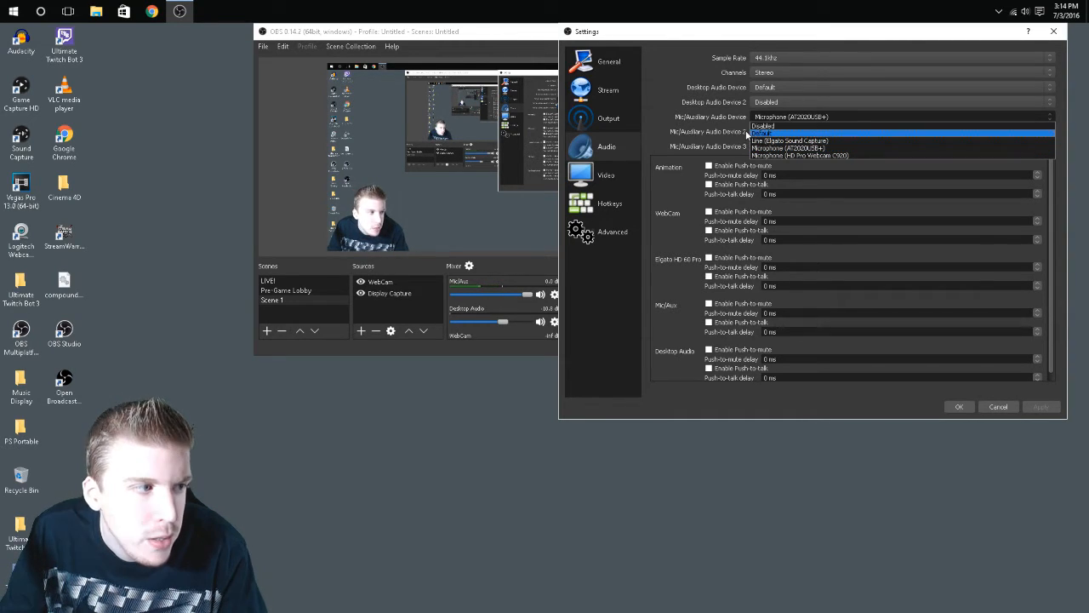
{"action": "left_click", "coordinate": [735, 125]}
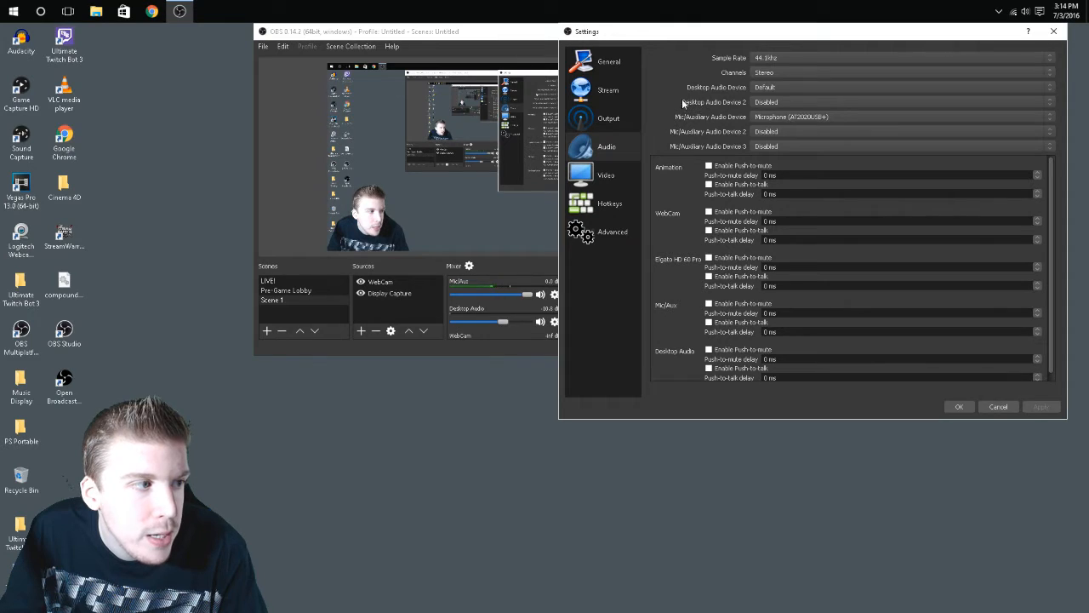
{"action": "left_click", "coordinate": [756, 101]}
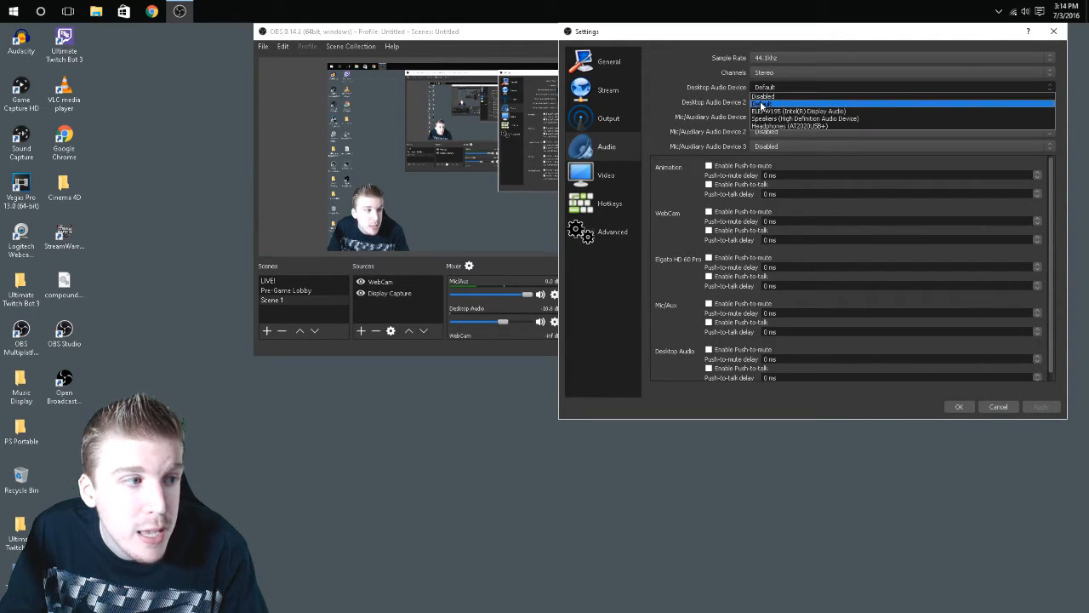
{"action": "left_click", "coordinate": [719, 101]}
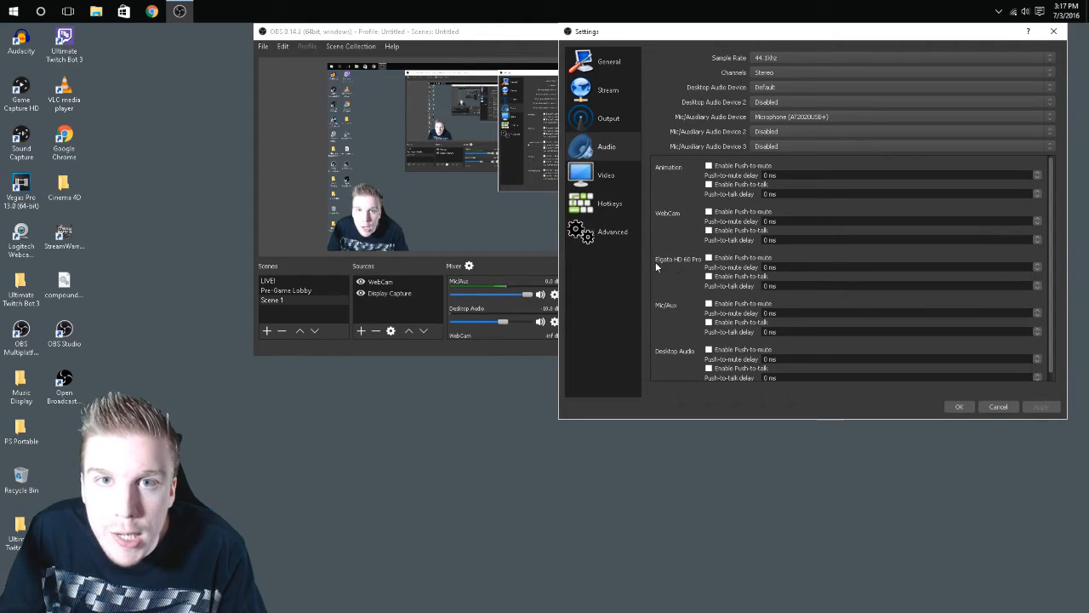
{"action": "scroll", "coordinate": [675, 311], "scroll_direction": "down", "scroll_amount": 1}
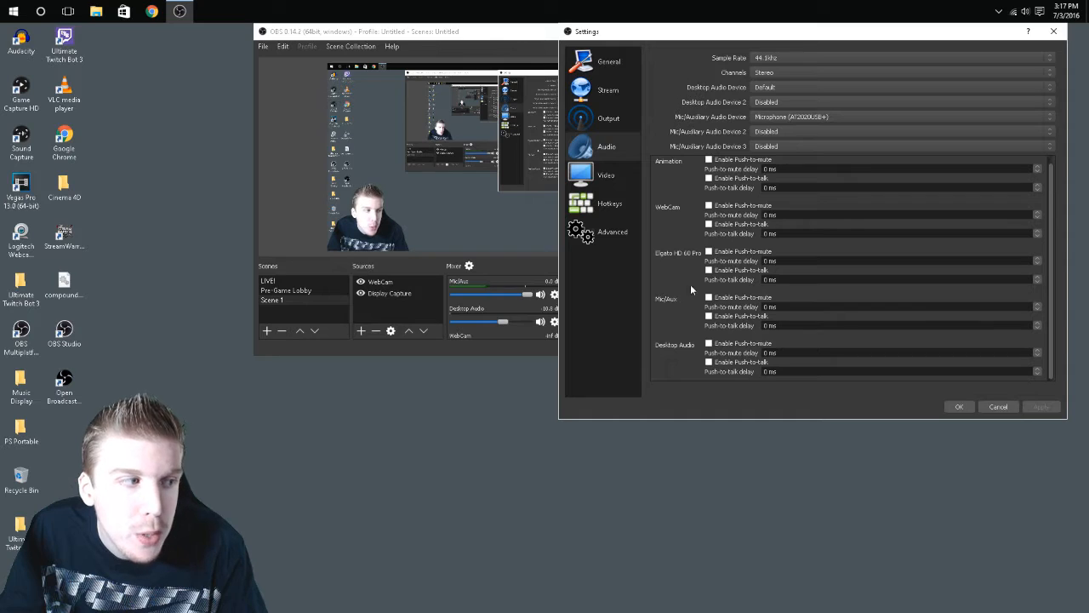
{"action": "left_click", "coordinate": [992, 406]}
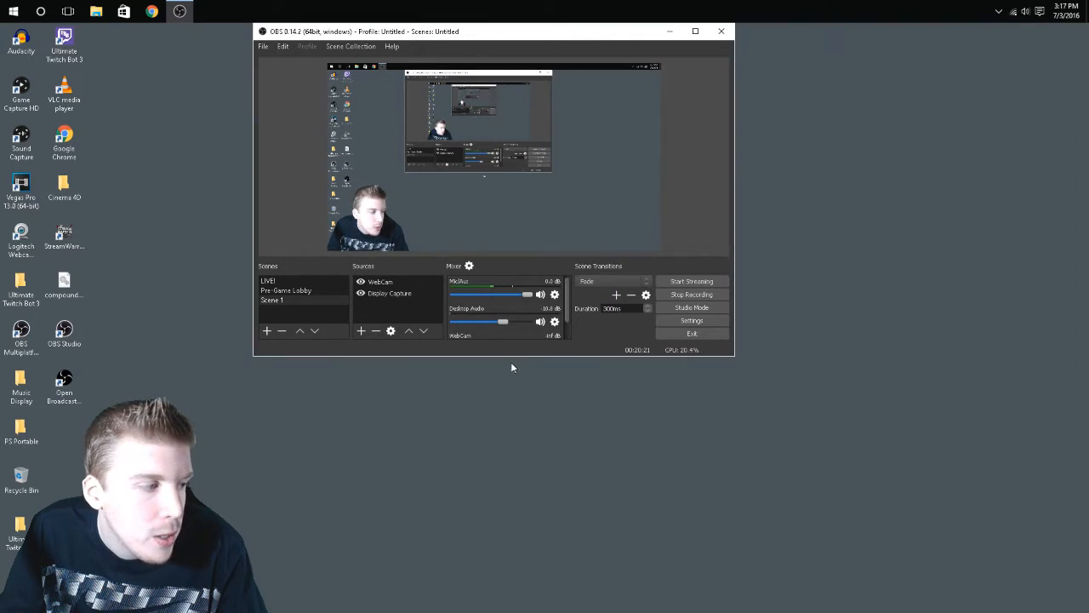
Open the filters of the WebCam source and examine which audio/video filter types can be added, without adding one.
{"action": "right_click", "coordinate": [387, 282]}
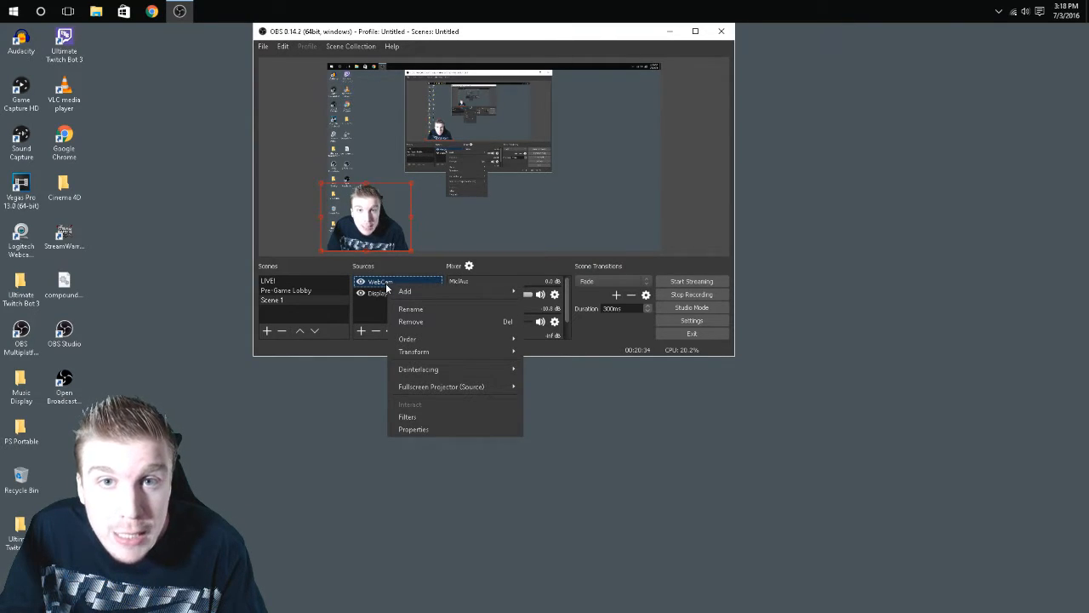
{"action": "left_click", "coordinate": [394, 283]}
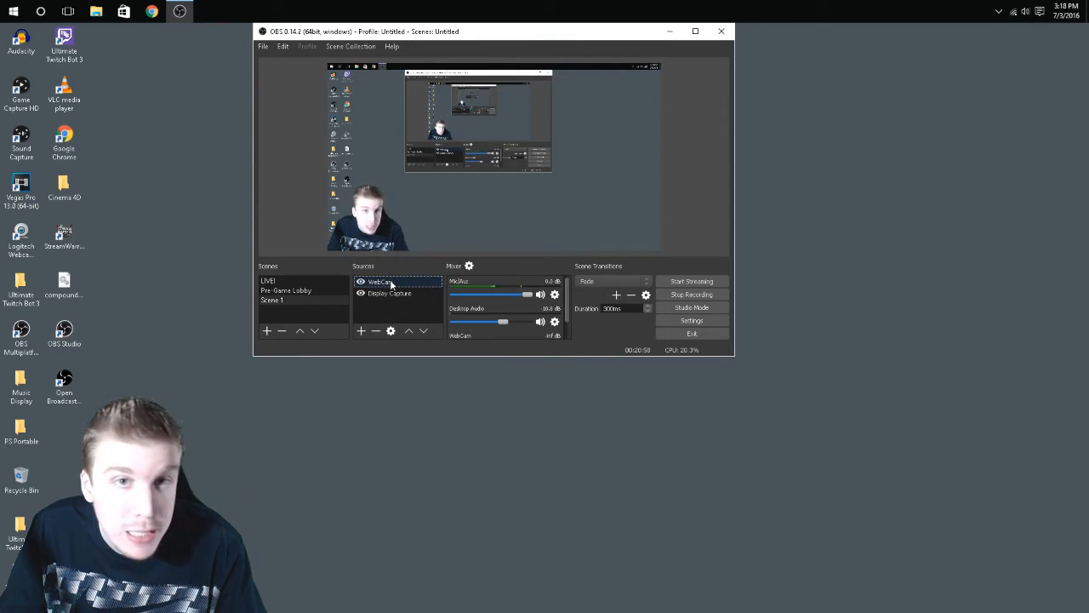
{"action": "right_click", "coordinate": [391, 283]}
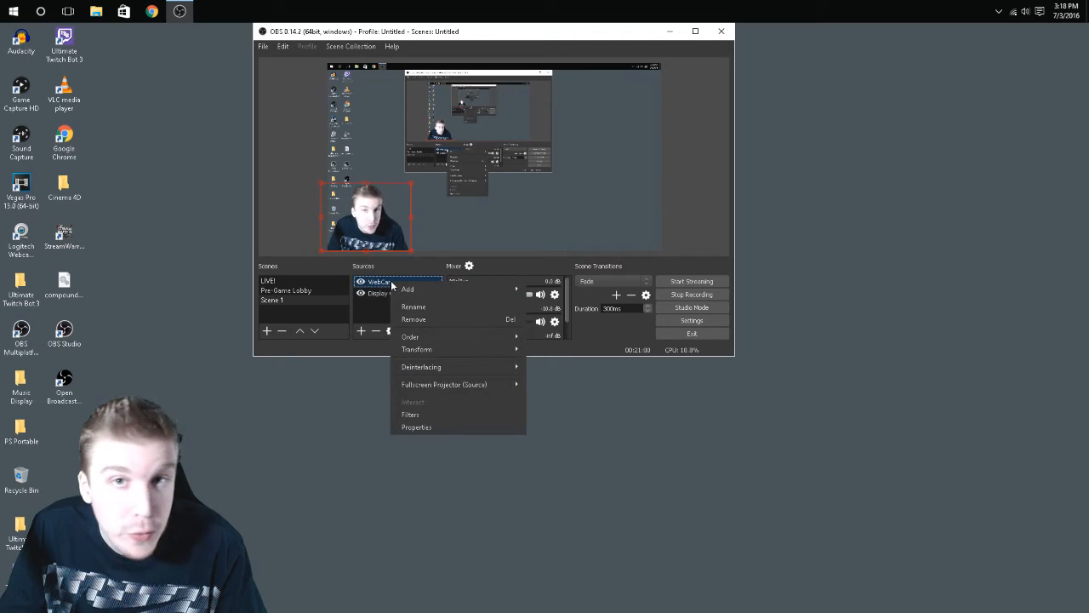
{"action": "left_click", "coordinate": [418, 415]}
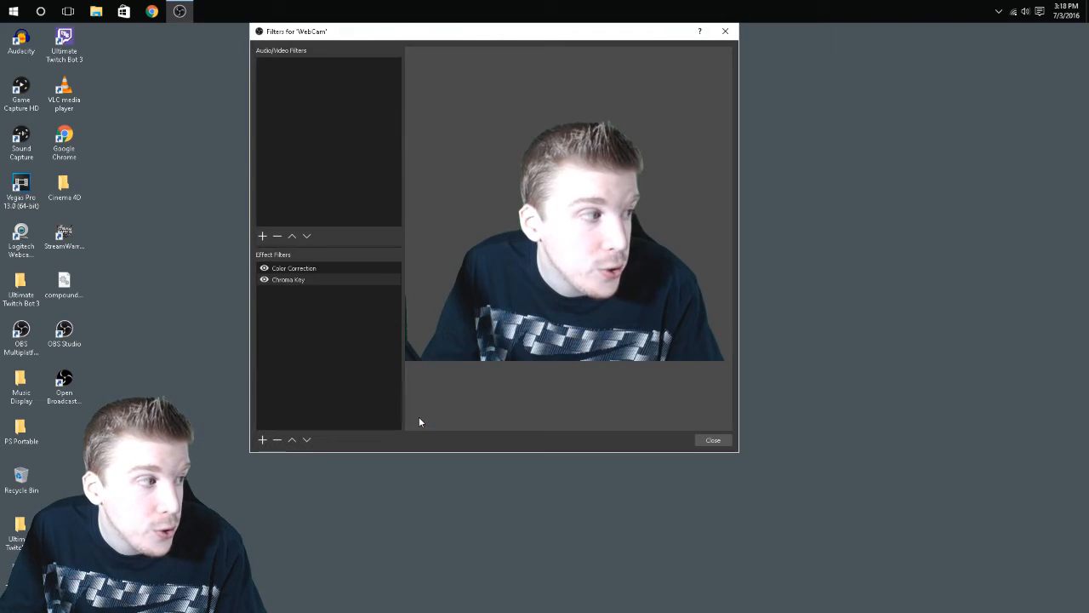
{"action": "right_click", "coordinate": [307, 145]}
{"action": "mouse_move", "coordinate": [324, 156]}
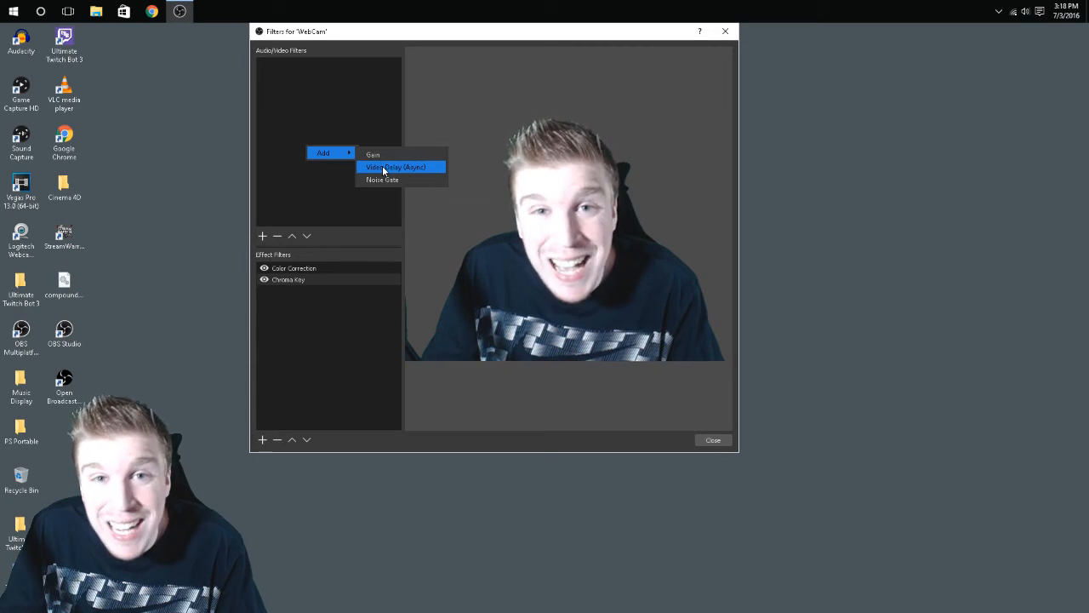
{"action": "left_click", "coordinate": [298, 189]}
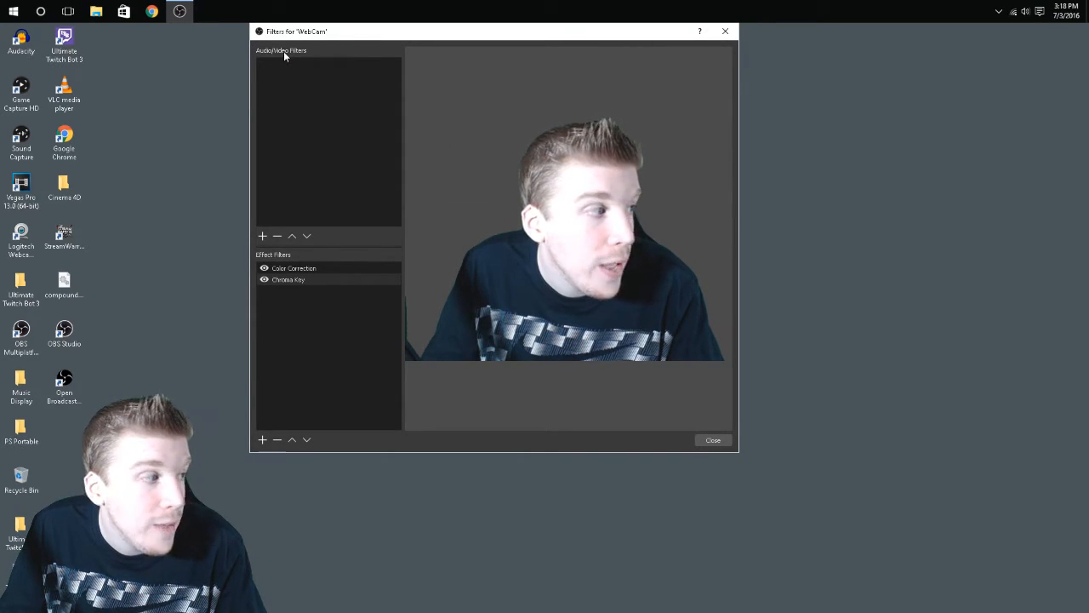
{"action": "right_click", "coordinate": [273, 125]}
{"action": "mouse_move", "coordinate": [292, 128]}
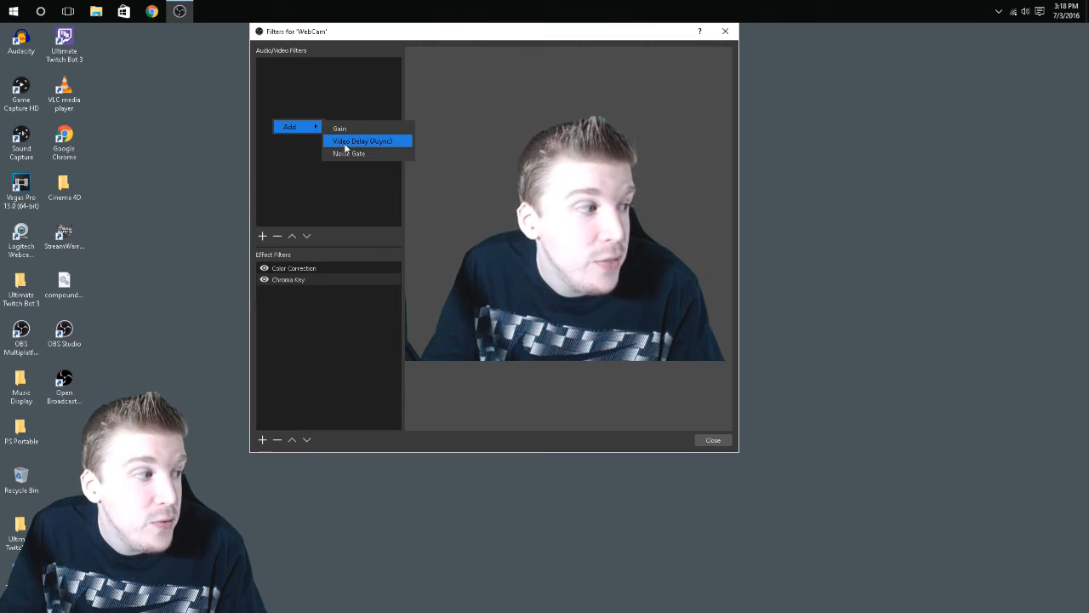
{"action": "left_click", "coordinate": [313, 164]}
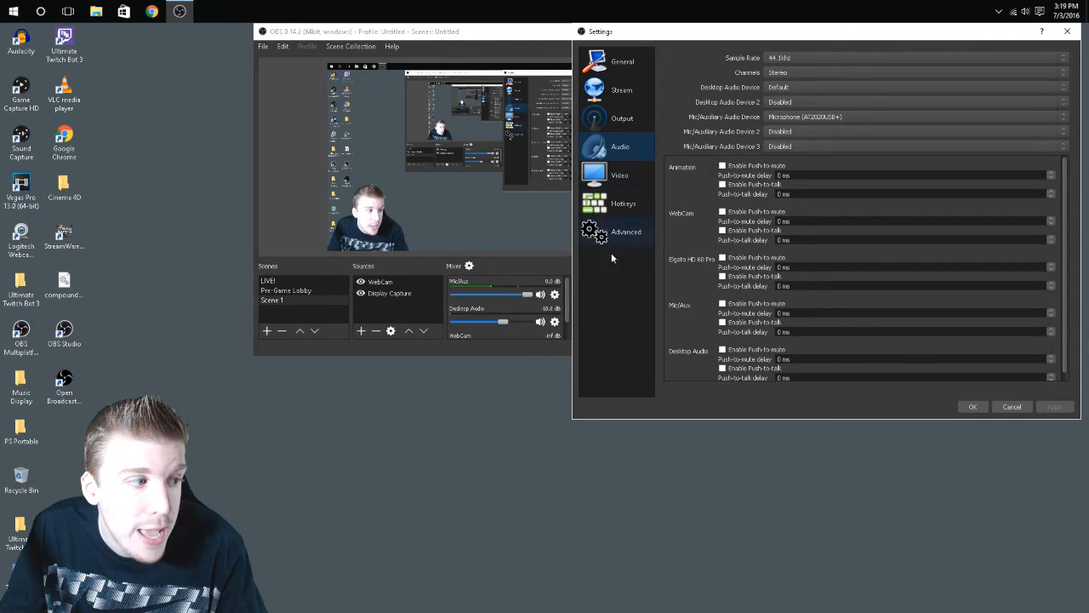
Review the video, hotkey and advanced pages of the settings.
{"action": "left_click", "coordinate": [619, 181]}
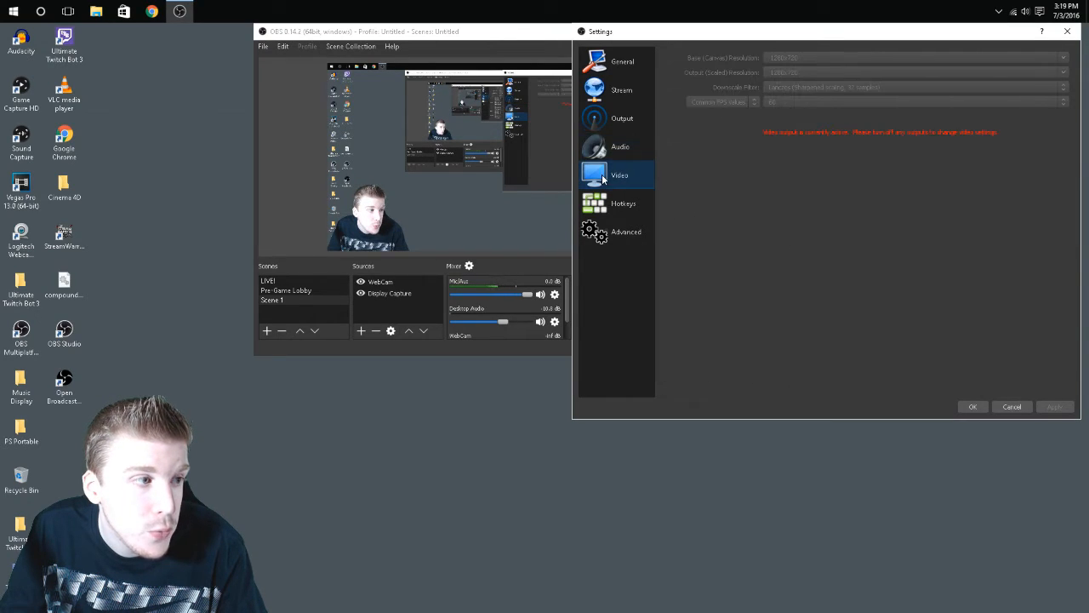
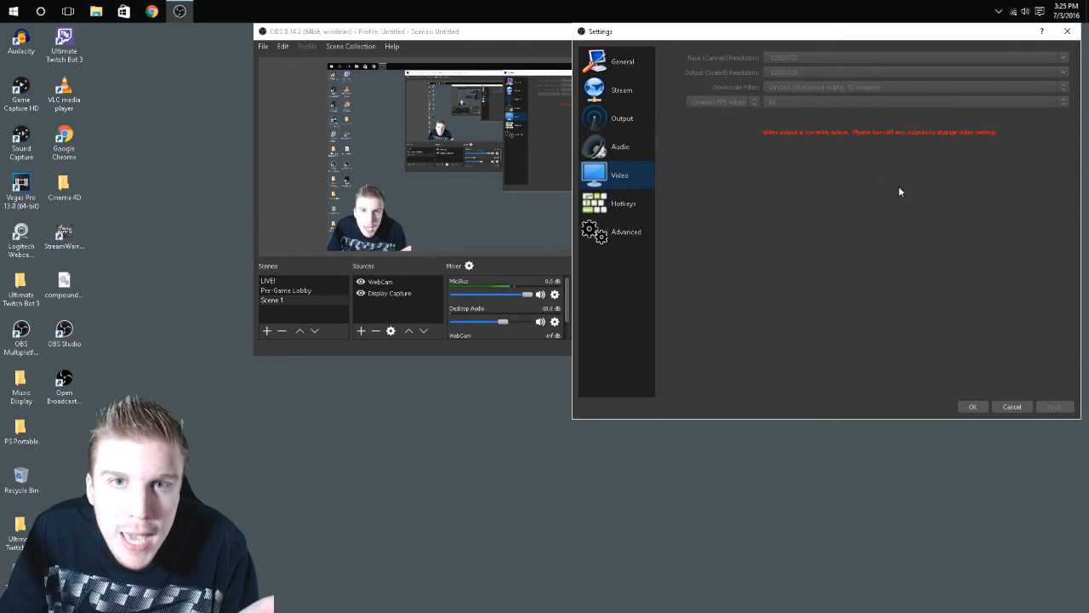
{"action": "left_click", "coordinate": [621, 203]}
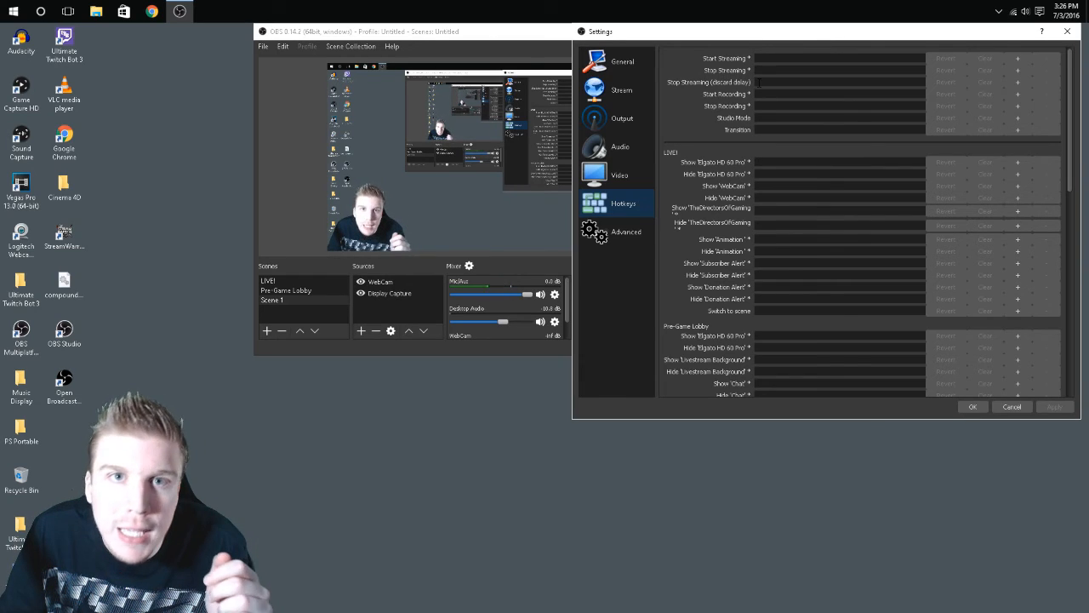
{"action": "left_click", "coordinate": [624, 232]}
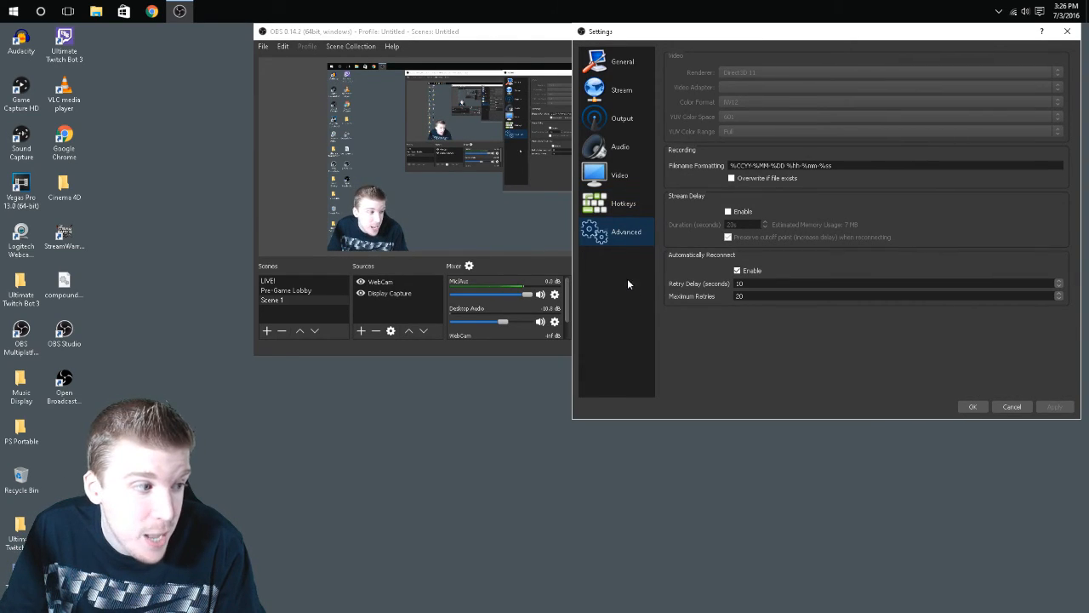